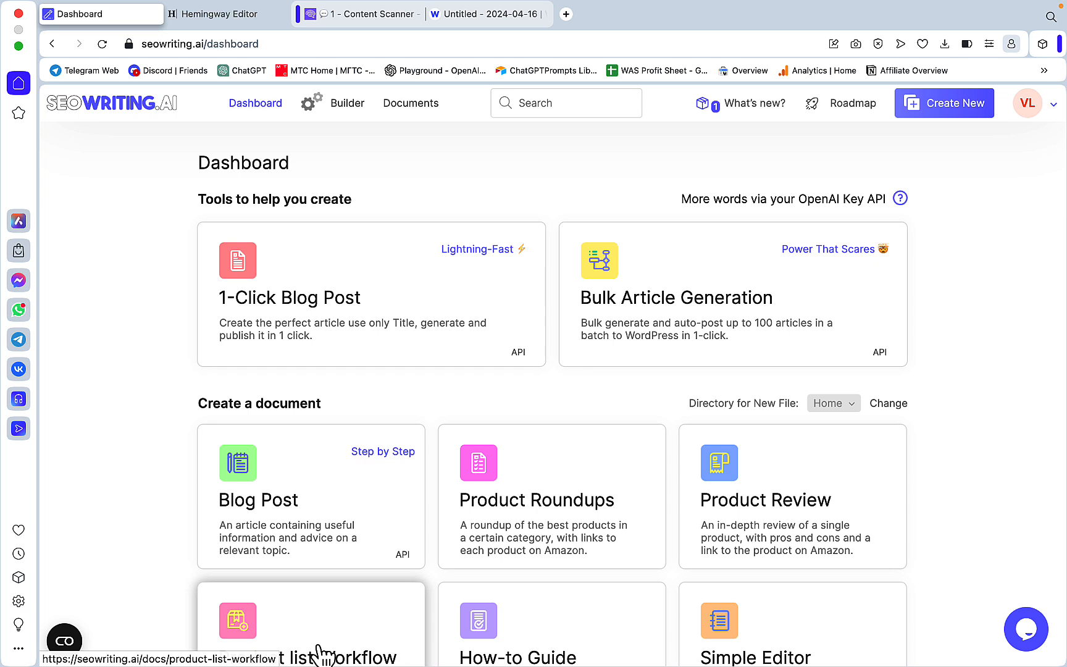
Open the 1-Click Blog Post tool and set the power of AI models to Premium, GPT-4 128K Turbo, Highest Quality
{"action": "left_click", "coordinate": [354, 295]}
{"action": "scroll", "coordinate": [560, 333], "scroll_direction": "down", "scroll_amount": 2}
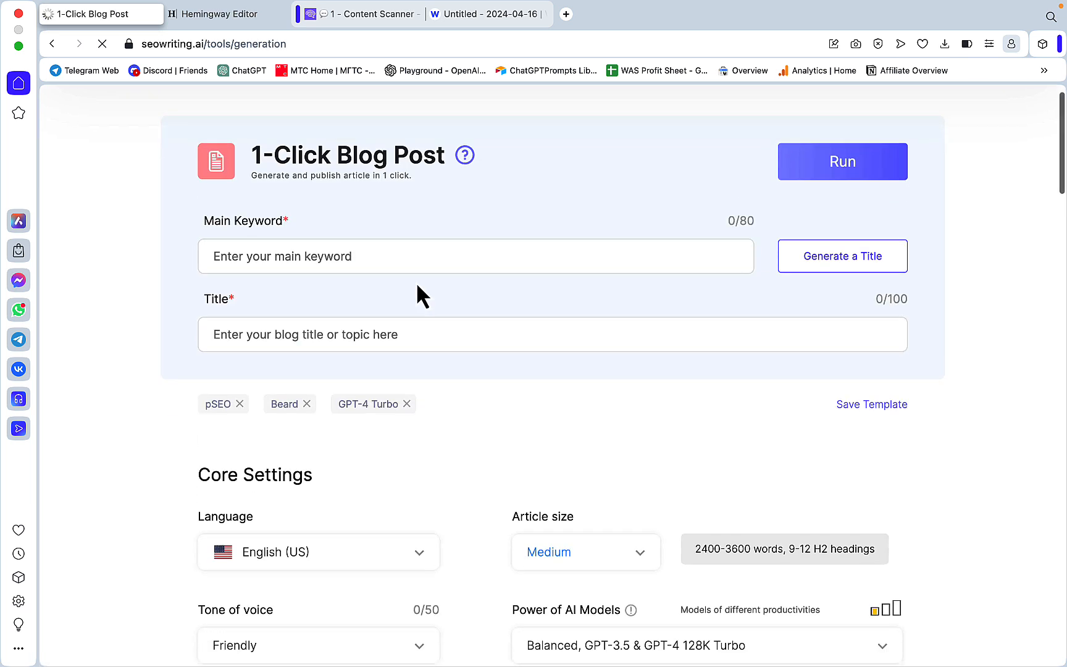
{"action": "left_click", "coordinate": [269, 234]}
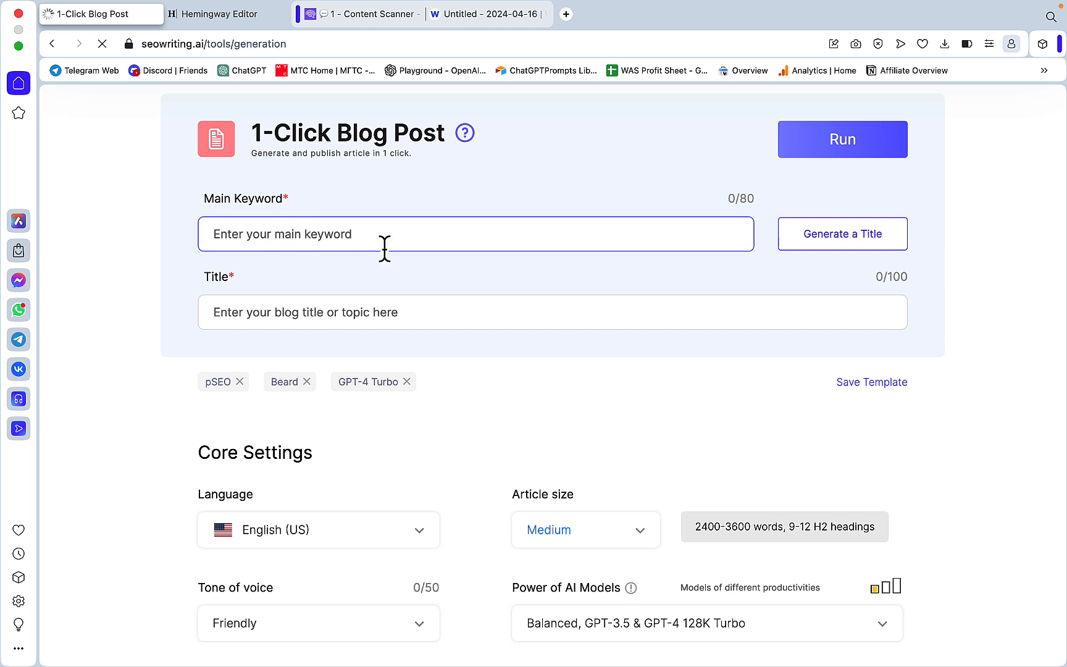
{"action": "scroll", "coordinate": [494, 278], "scroll_direction": "down", "scroll_amount": 4}
{"action": "left_click", "coordinate": [637, 307]}
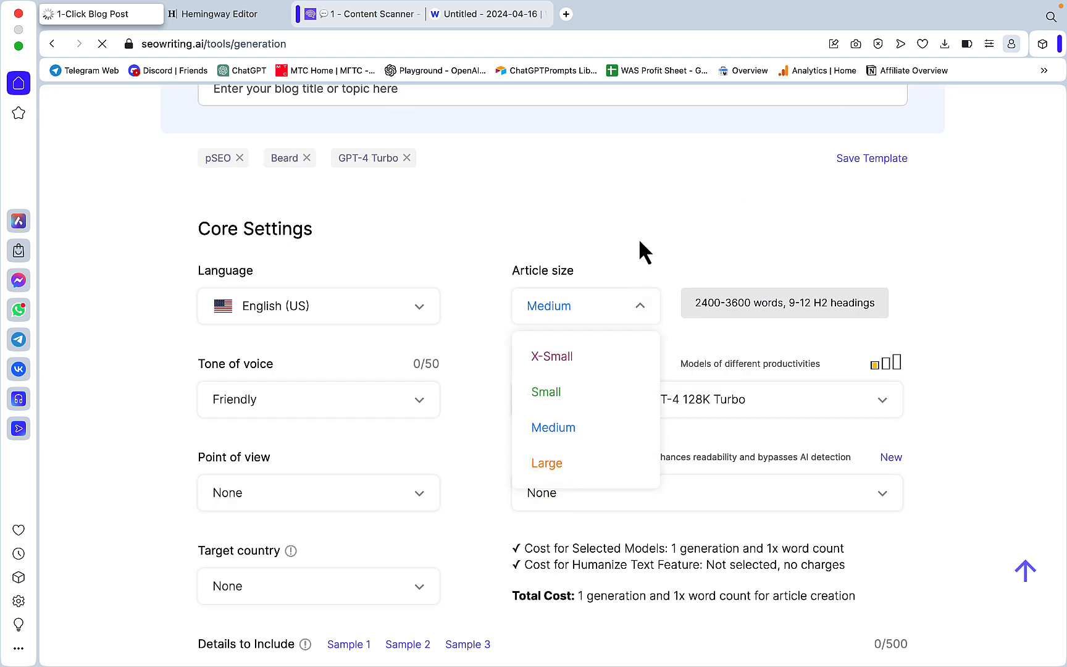
{"action": "left_click", "coordinate": [759, 304]}
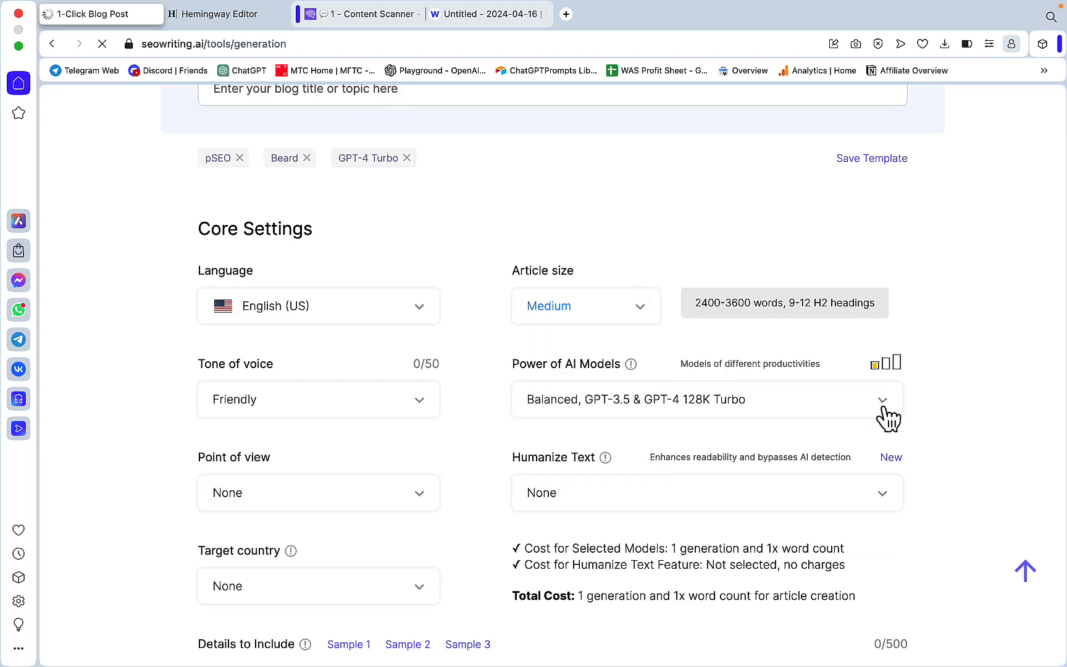
{"action": "left_click", "coordinate": [883, 408]}
{"action": "left_click", "coordinate": [701, 526]}
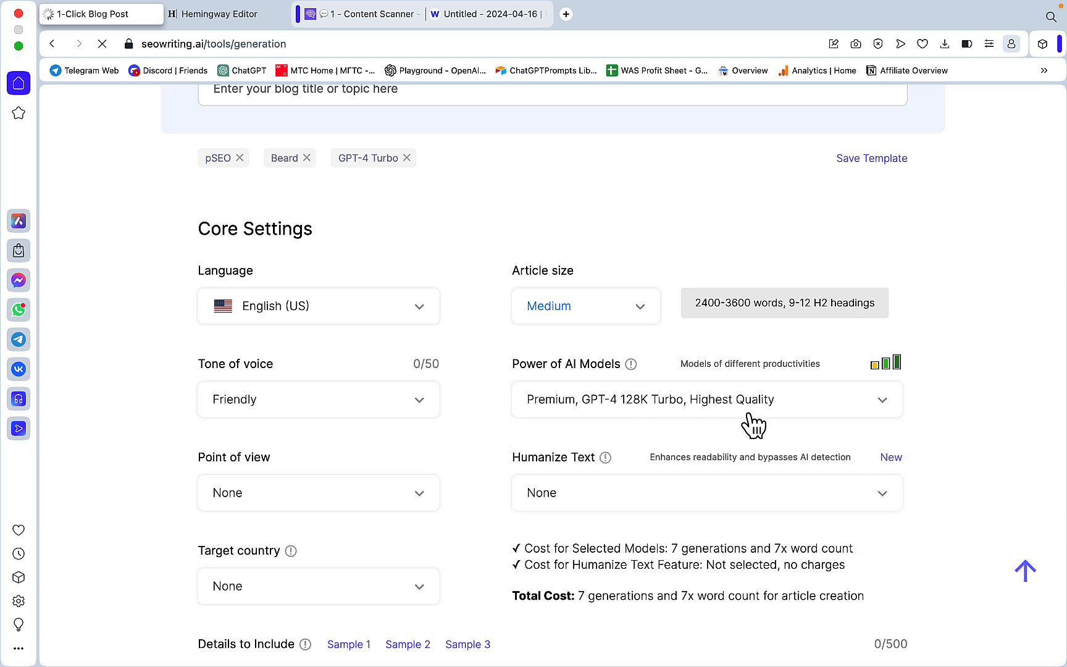
Review the reading-level choices offered by the Humanize Text setting without choosing one
{"action": "scroll", "coordinate": [859, 420], "scroll_direction": "down", "scroll_amount": 3}
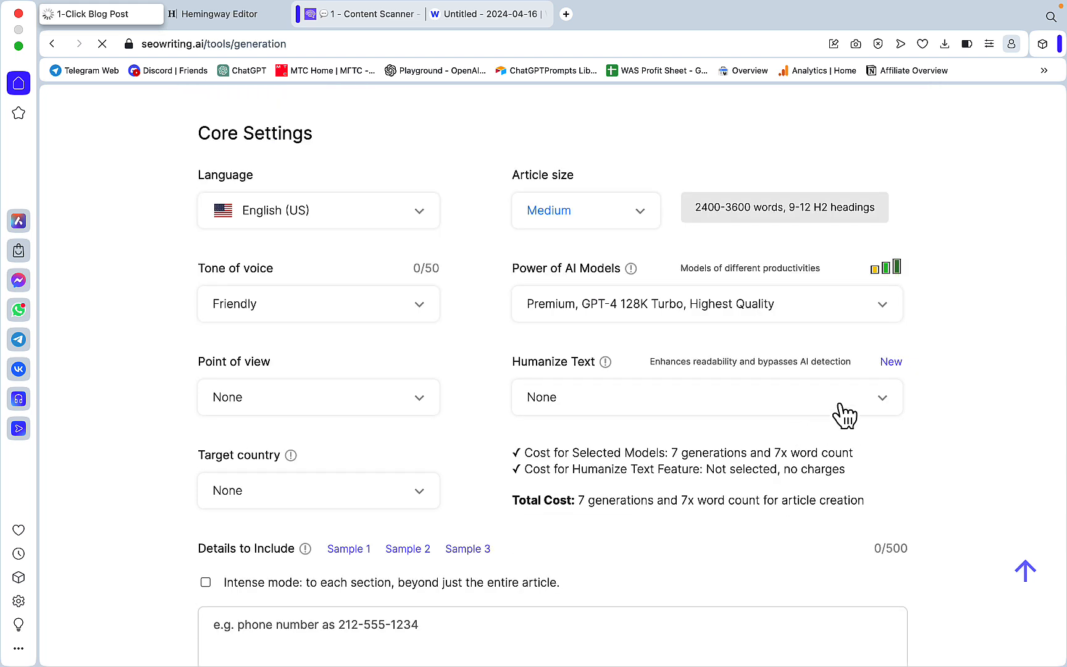
{"action": "left_click", "coordinate": [843, 408]}
{"action": "scroll", "coordinate": [821, 411], "scroll_direction": "down", "scroll_amount": 2}
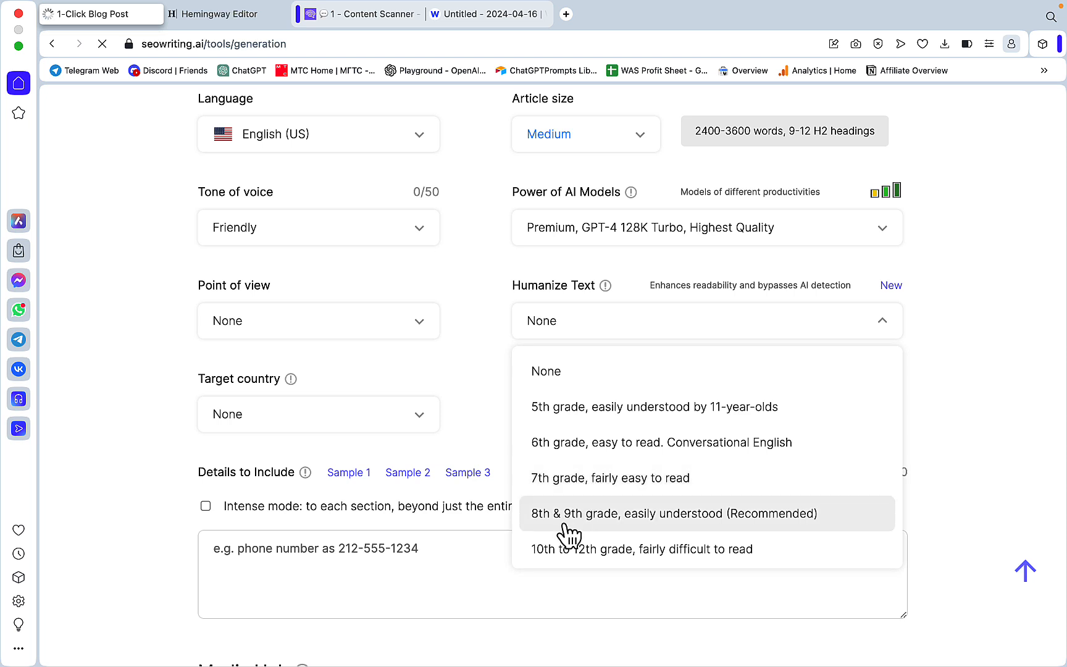
{"action": "scroll", "coordinate": [577, 553], "scroll_direction": "down", "scroll_amount": 3}
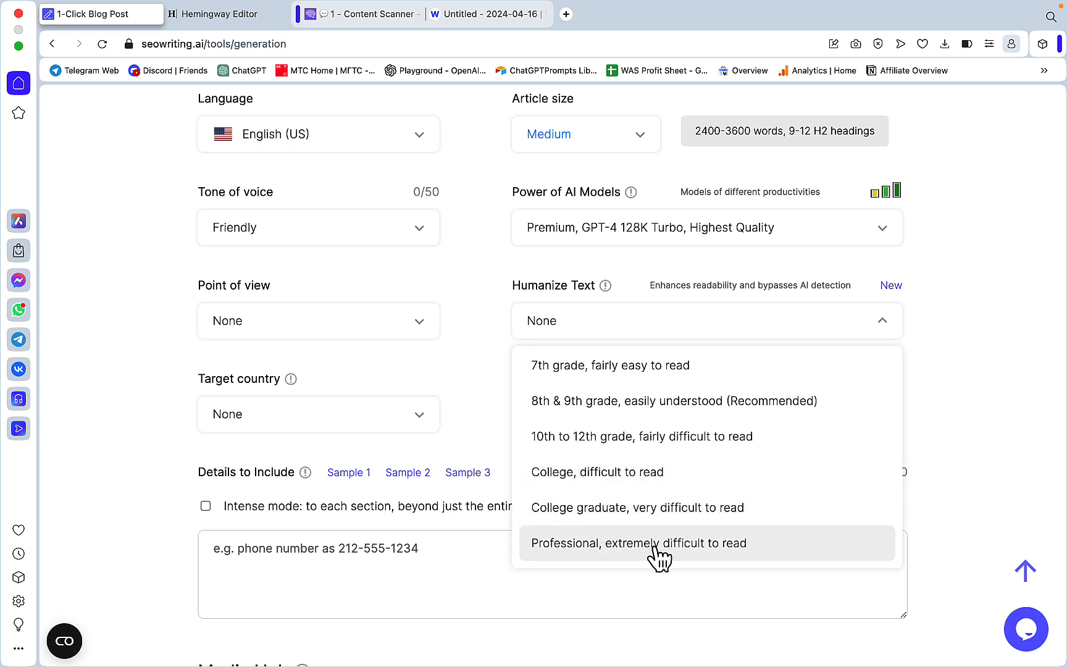
{"action": "left_click", "coordinate": [961, 384]}
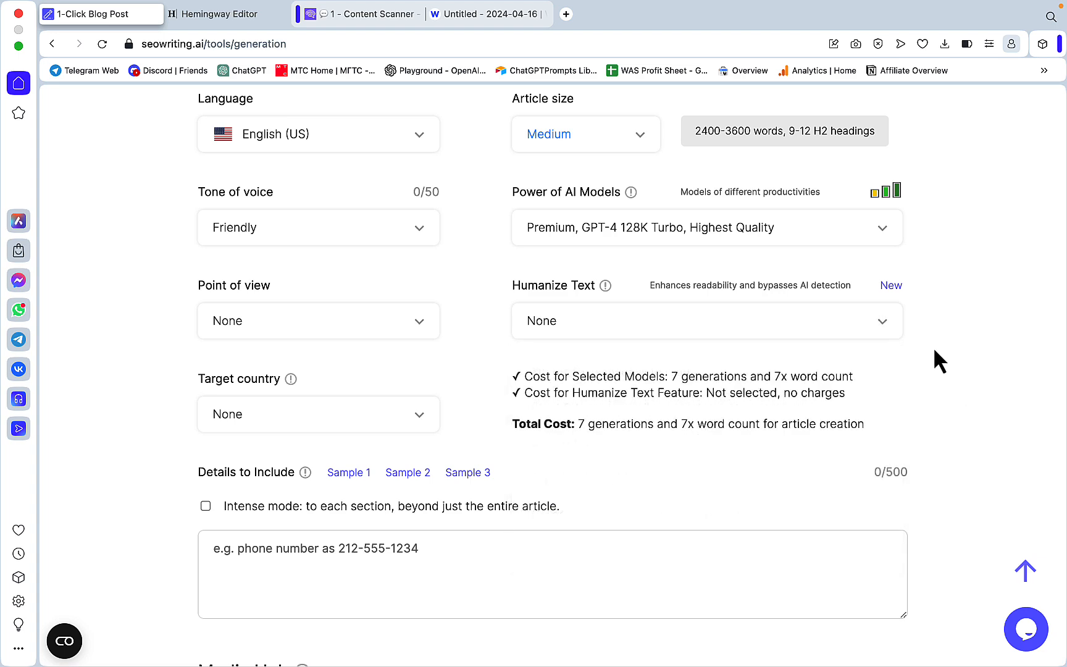
Examine the remaining blog post settings, from Details to Include and Media Hub through SEO, Structure, External Linking, Connect to Web and Outline Editor
{"action": "scroll", "coordinate": [935, 351], "scroll_direction": "down", "scroll_amount": 5}
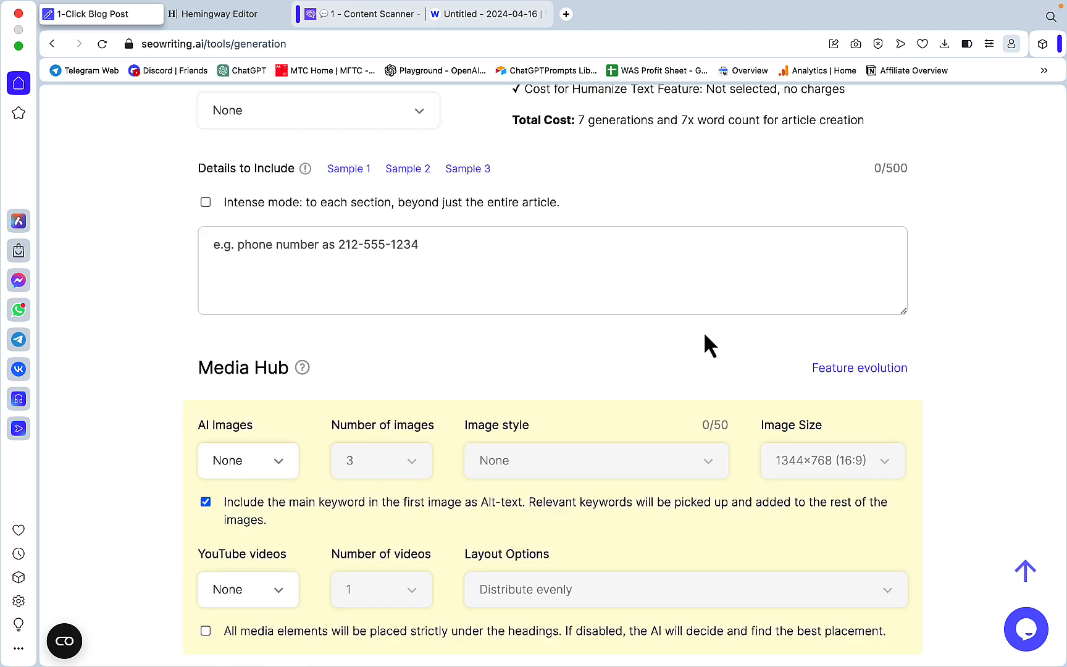
{"action": "scroll", "coordinate": [705, 345], "scroll_direction": "down", "scroll_amount": 3}
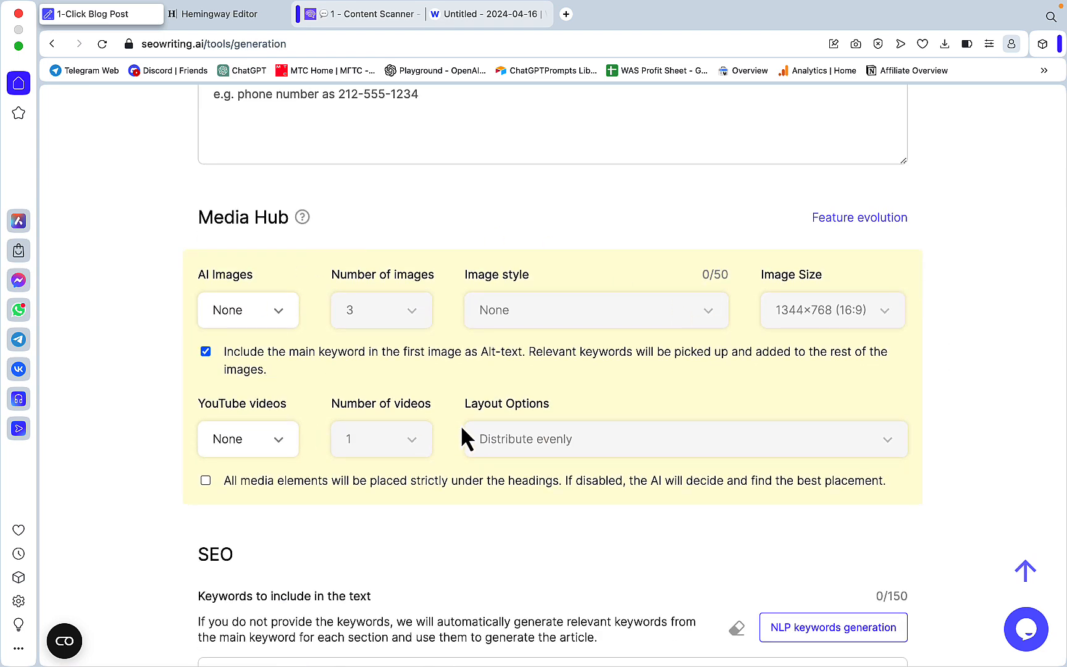
{"action": "scroll", "coordinate": [499, 422], "scroll_direction": "down", "scroll_amount": 5}
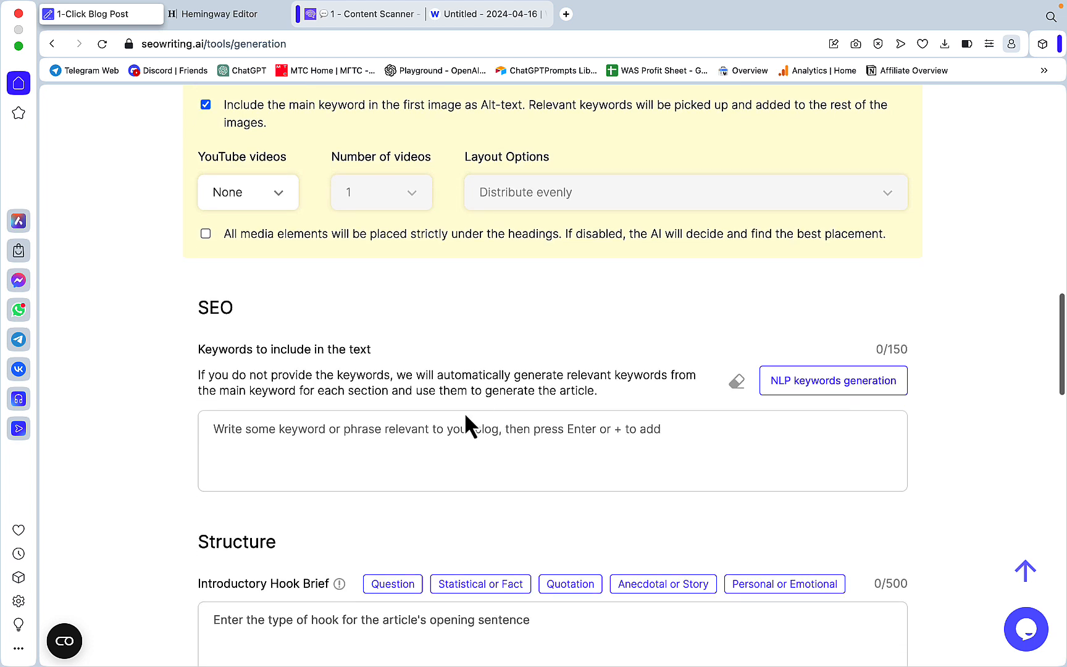
{"action": "left_click", "coordinate": [267, 430]}
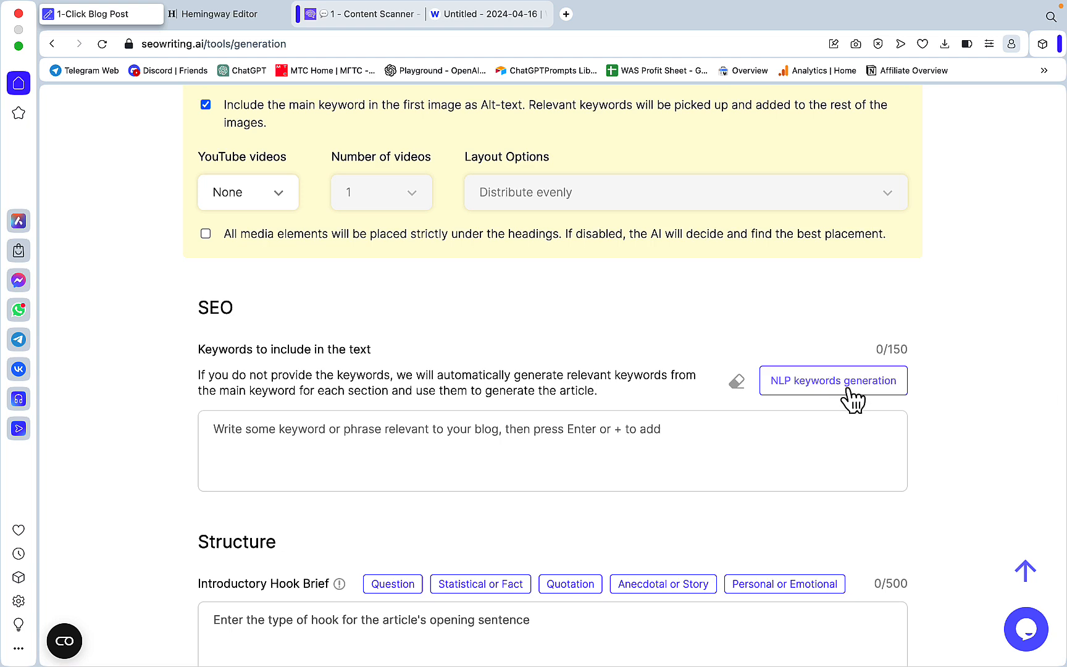
{"action": "scroll", "coordinate": [810, 424], "scroll_direction": "down", "scroll_amount": 6}
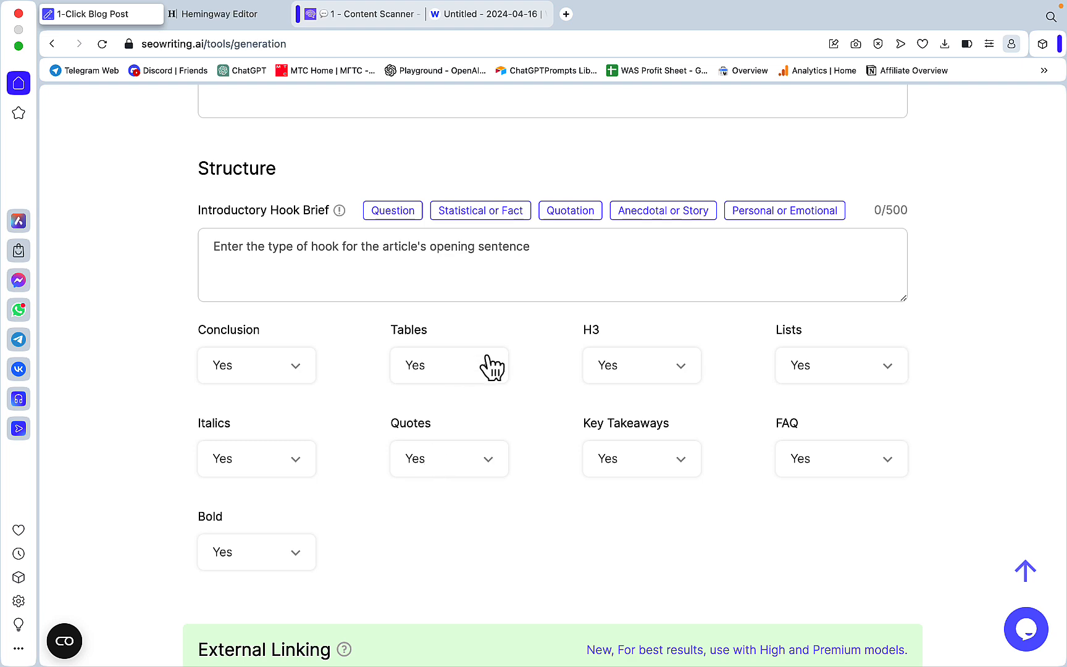
{"action": "scroll", "coordinate": [503, 367], "scroll_direction": "down", "scroll_amount": 5}
{"action": "scroll", "coordinate": [499, 403], "scroll_direction": "down", "scroll_amount": 3}
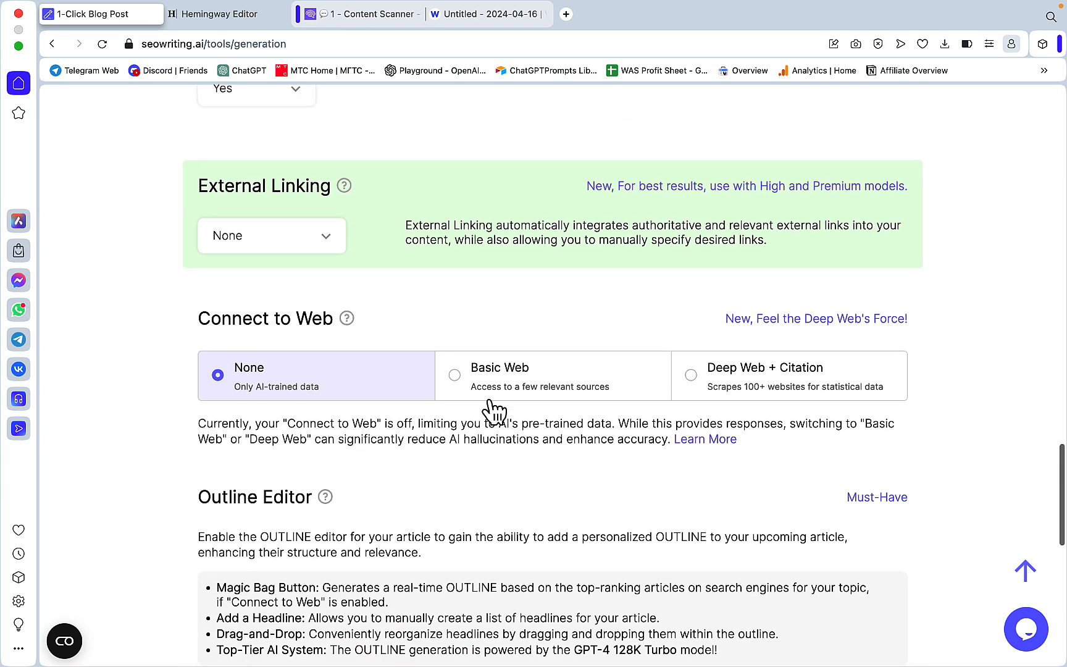
{"action": "scroll", "coordinate": [596, 412], "scroll_direction": "down", "scroll_amount": 5}
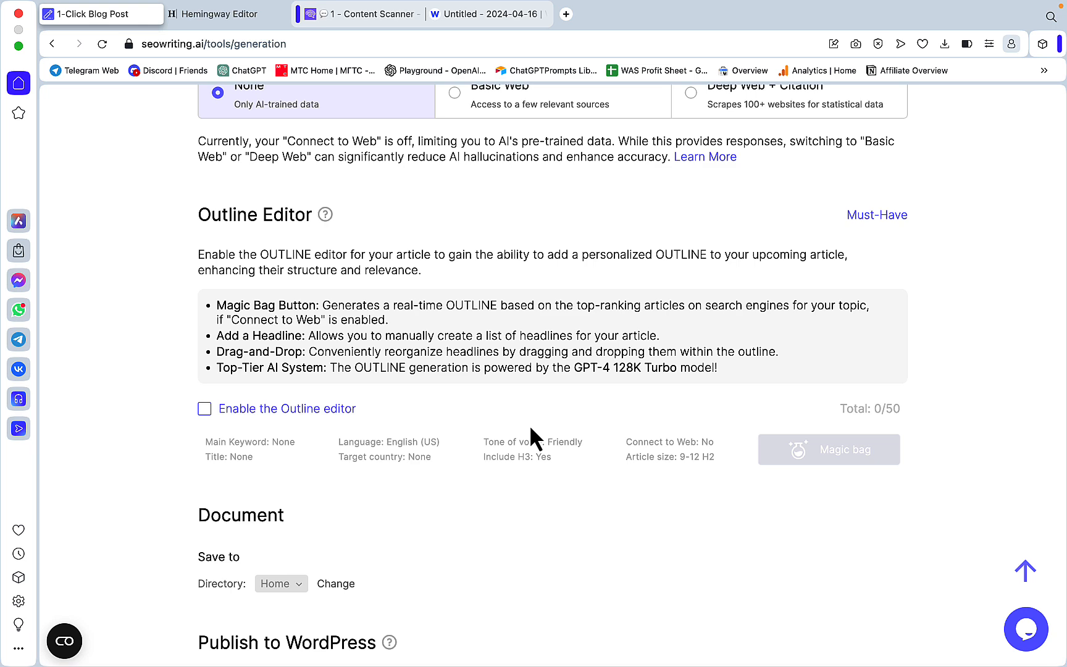
{"action": "scroll", "coordinate": [603, 424], "scroll_direction": "down", "scroll_amount": 5}
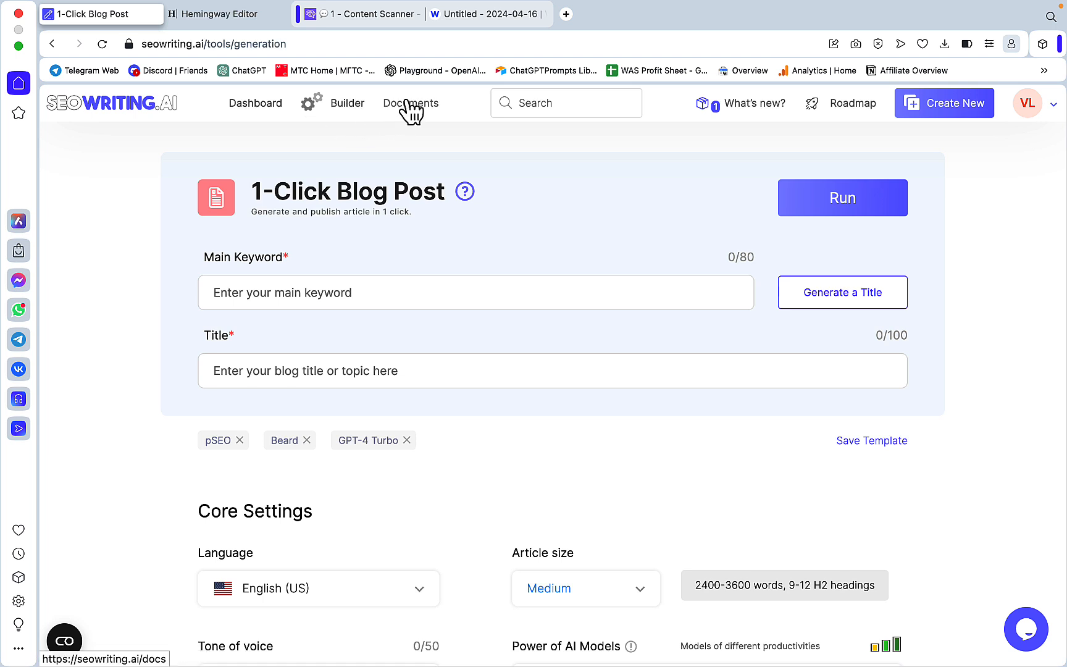
Open the fifth "Can dogs eat longan" article in the Builder list and copy its text
{"action": "left_click", "coordinate": [348, 105]}
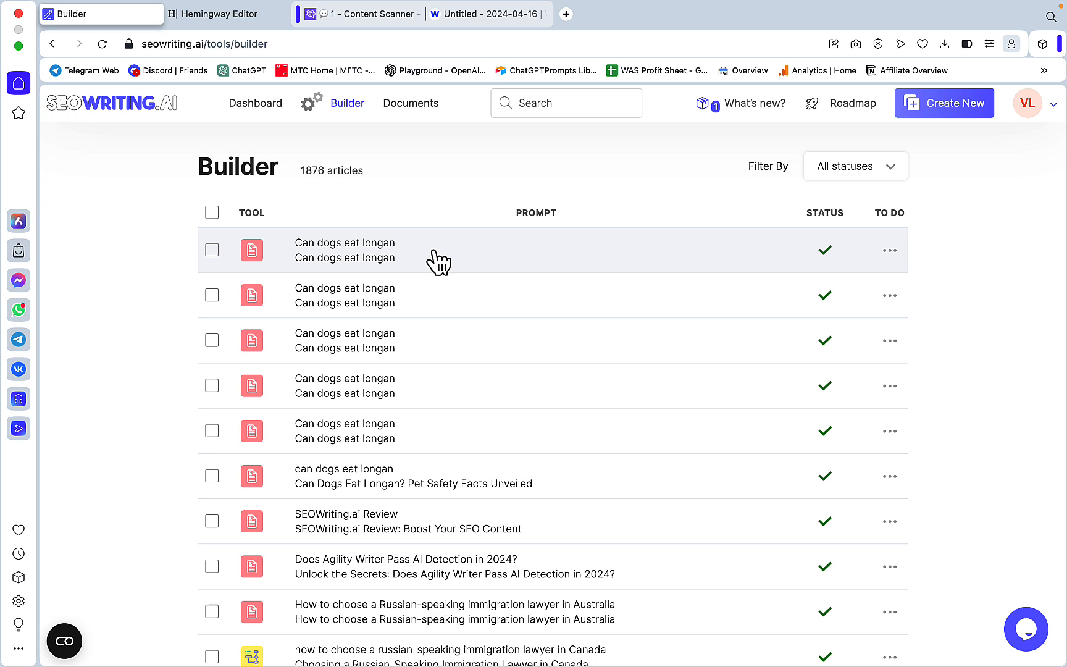
{"action": "left_click", "coordinate": [483, 437]}
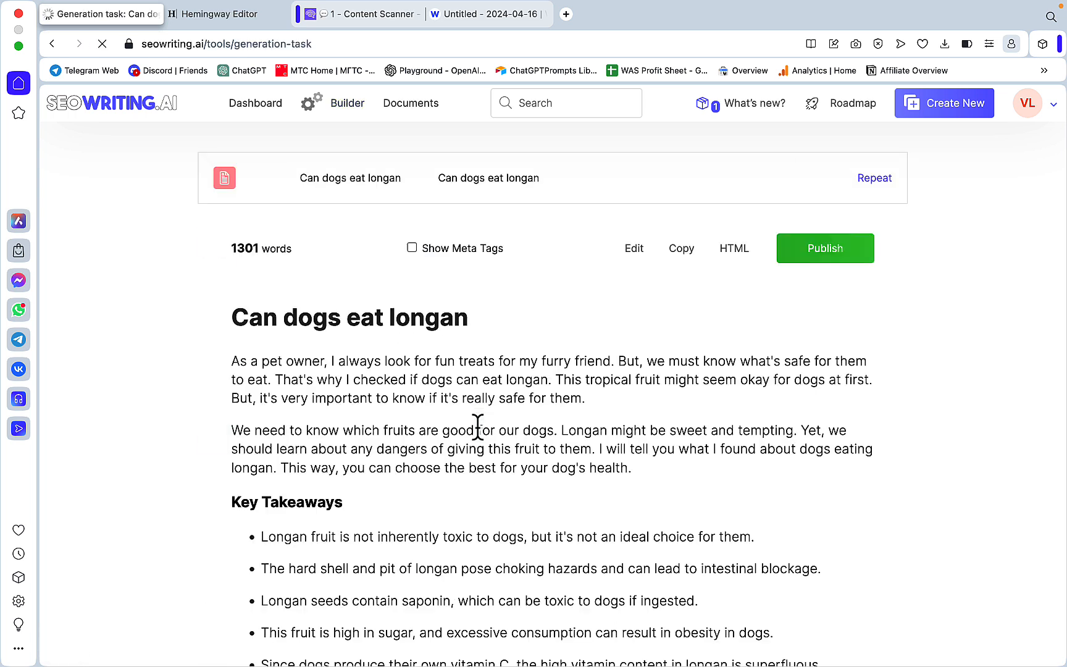
{"action": "left_click", "coordinate": [682, 250]}
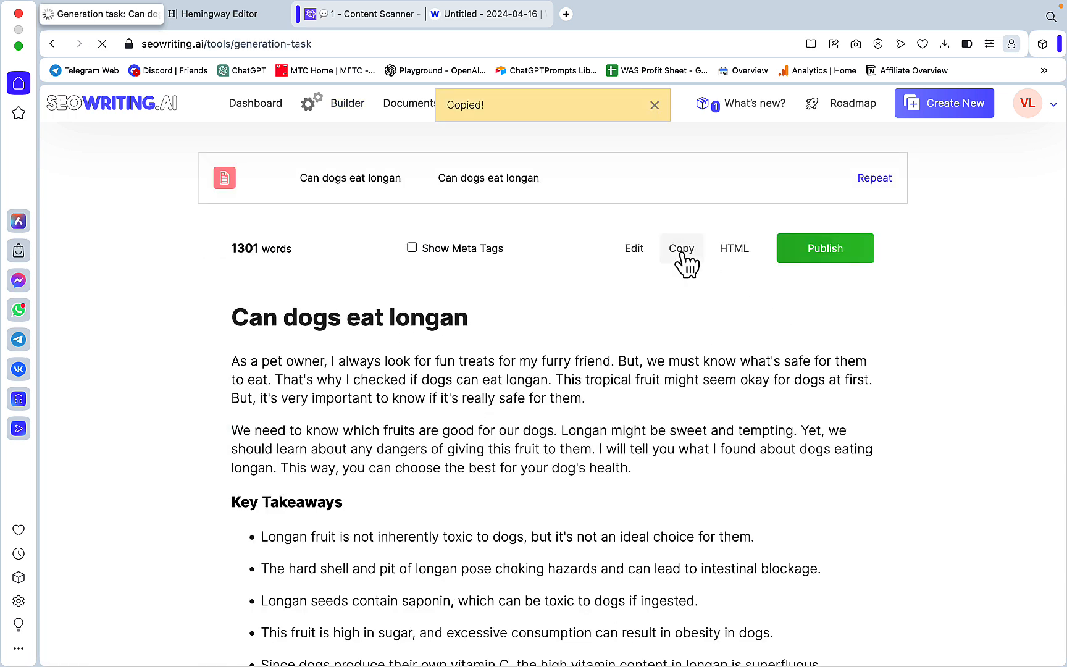
Switch to Hemingway Editor, paste the copied article and check its readability grade
{"action": "left_click", "coordinate": [247, 15]}
{"action": "key", "text": "super+v"}
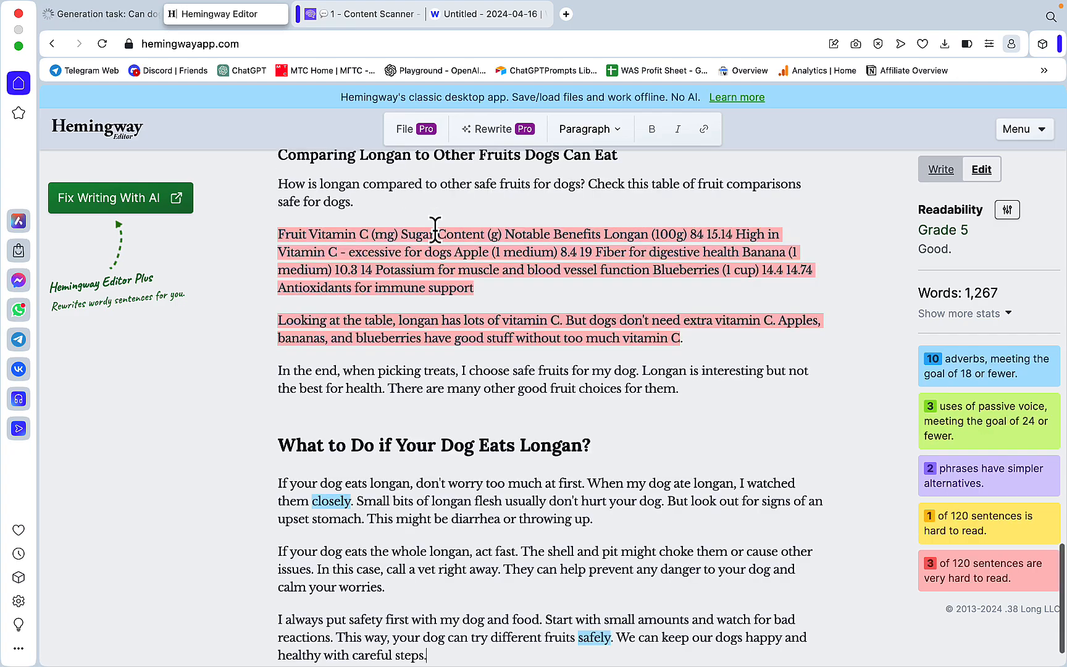
{"action": "scroll", "coordinate": [469, 333], "scroll_direction": "up", "scroll_amount": 15}
{"action": "scroll", "coordinate": [473, 342], "scroll_direction": "up", "scroll_amount": 5}
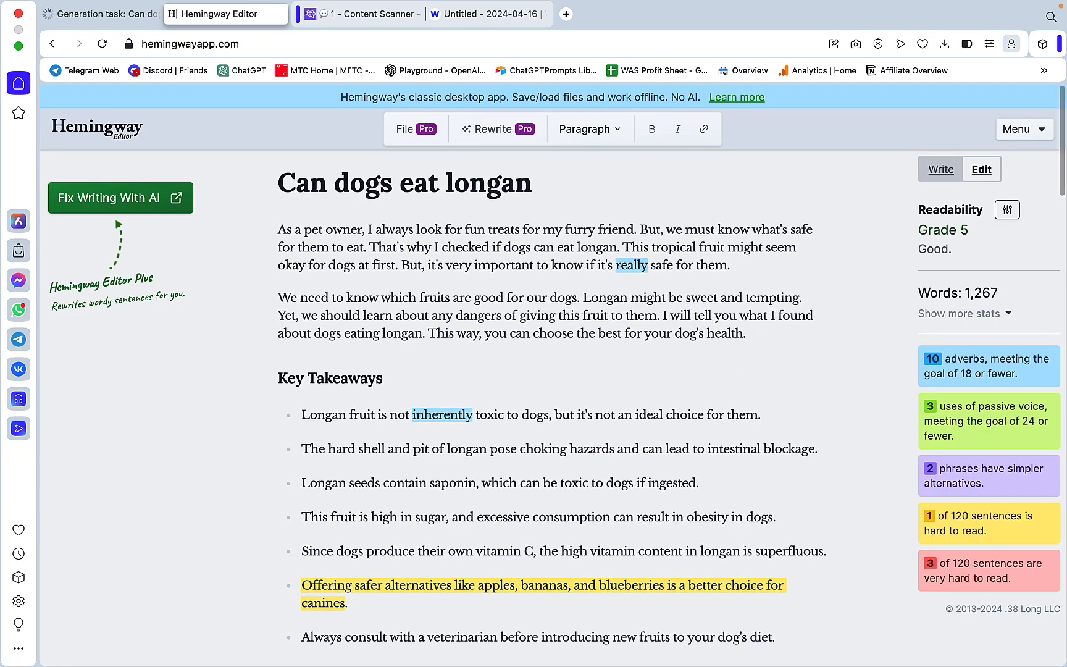
Switch to the TrickMeNot workbook in Excel and enter "Grade 5" in F31 for the SEOWriting AI Grade 5 row
{"action": "mouse_move", "coordinate": [462, 662]}
{"action": "left_click", "coordinate": [349, 641]}
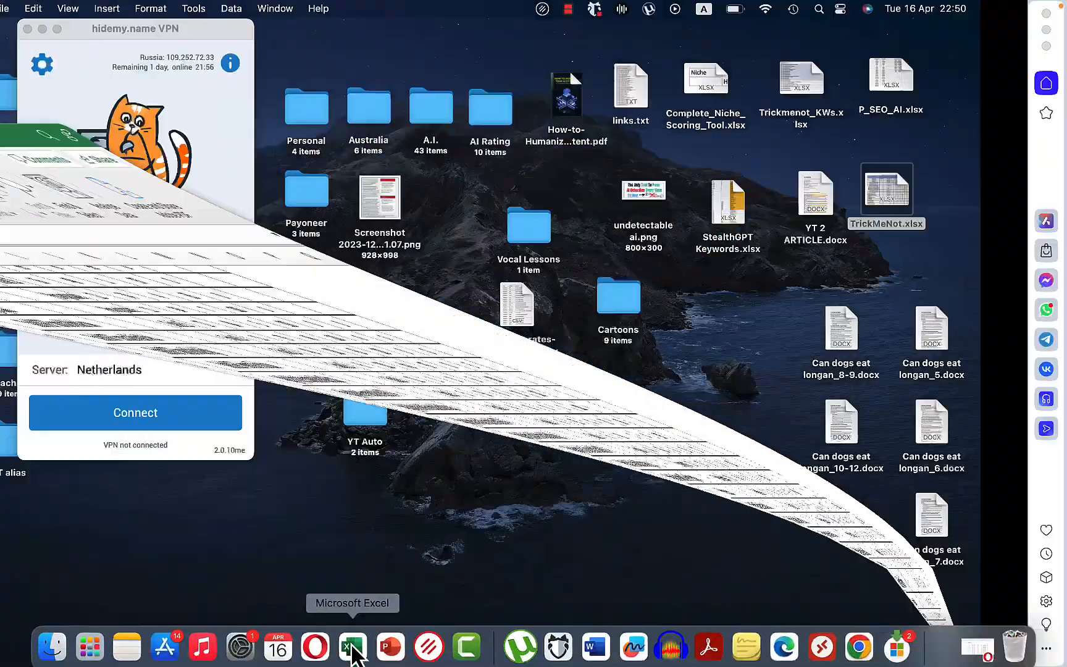
{"action": "left_click", "coordinate": [420, 467]}
{"action": "type", "text": "Grade 5"}
{"action": "key", "text": "Tab"}
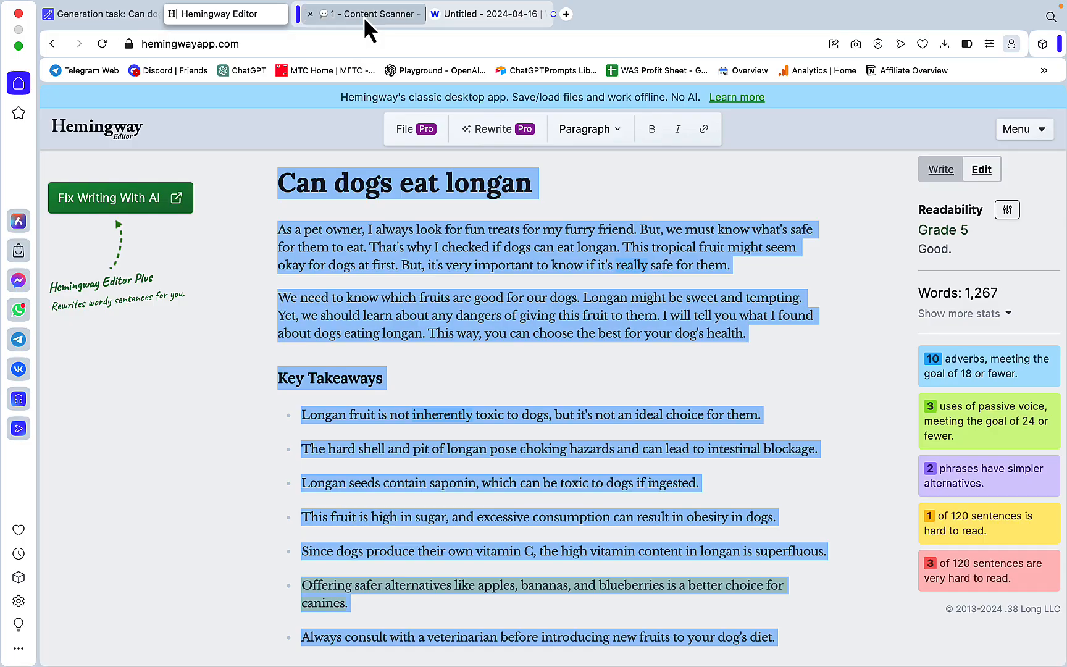
Switch to Originality.ai, scan the pasted article for AI content with Standard 2.0, and rescan it with the Turbo 3.0 model
{"action": "left_click", "coordinate": [362, 16]}
{"action": "left_click", "coordinate": [332, 431]}
{"action": "key", "text": "super+v"}
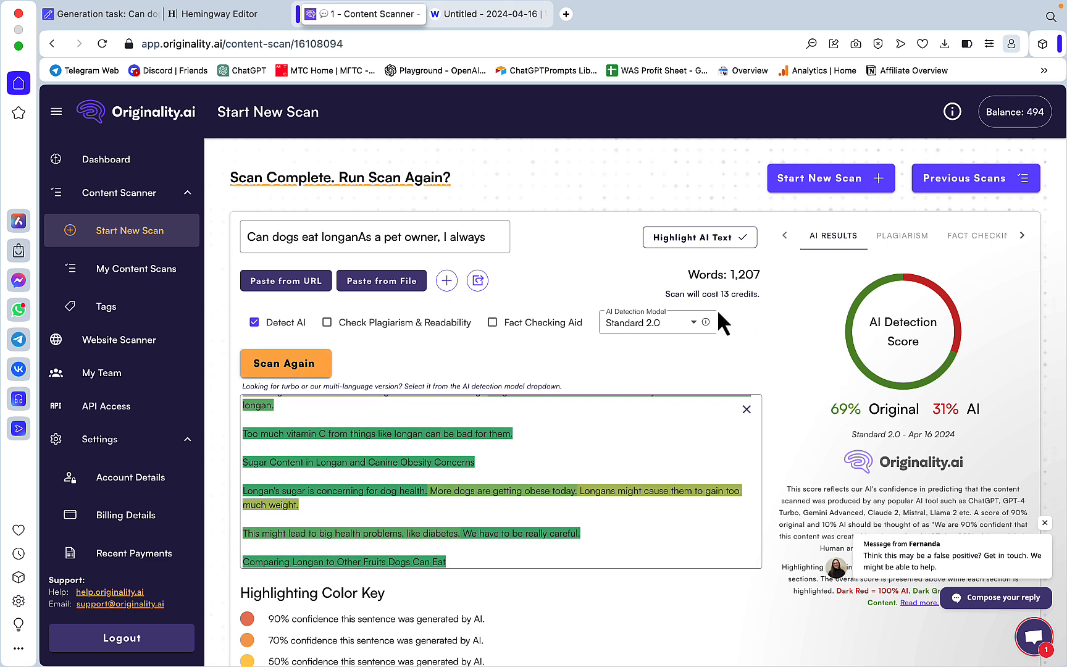
{"action": "left_click", "coordinate": [693, 334]}
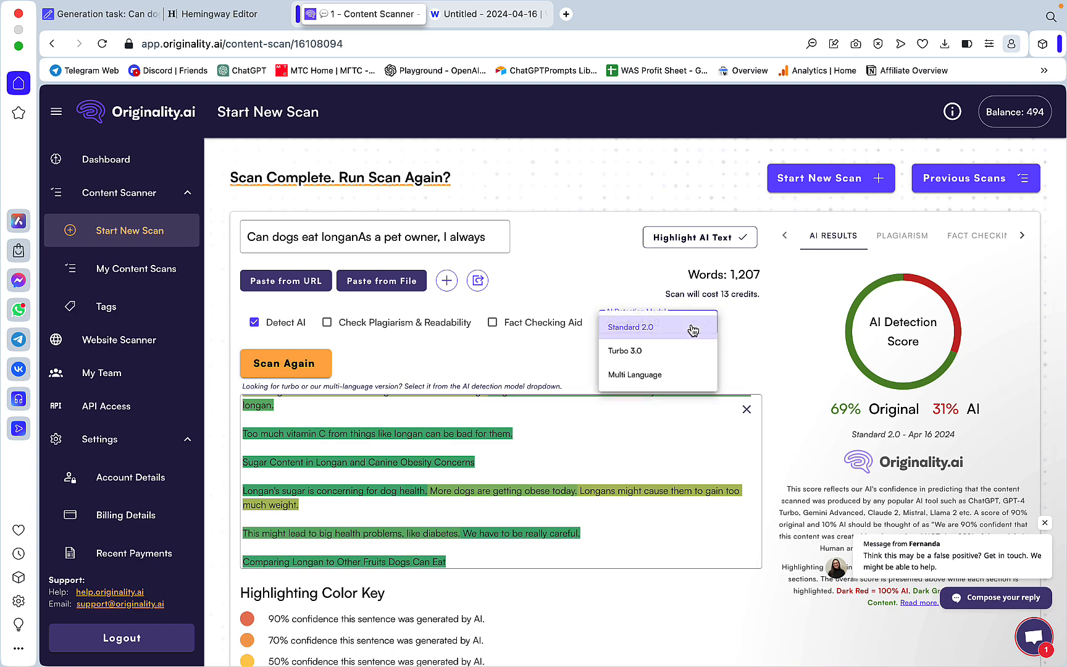
{"action": "left_click", "coordinate": [632, 350]}
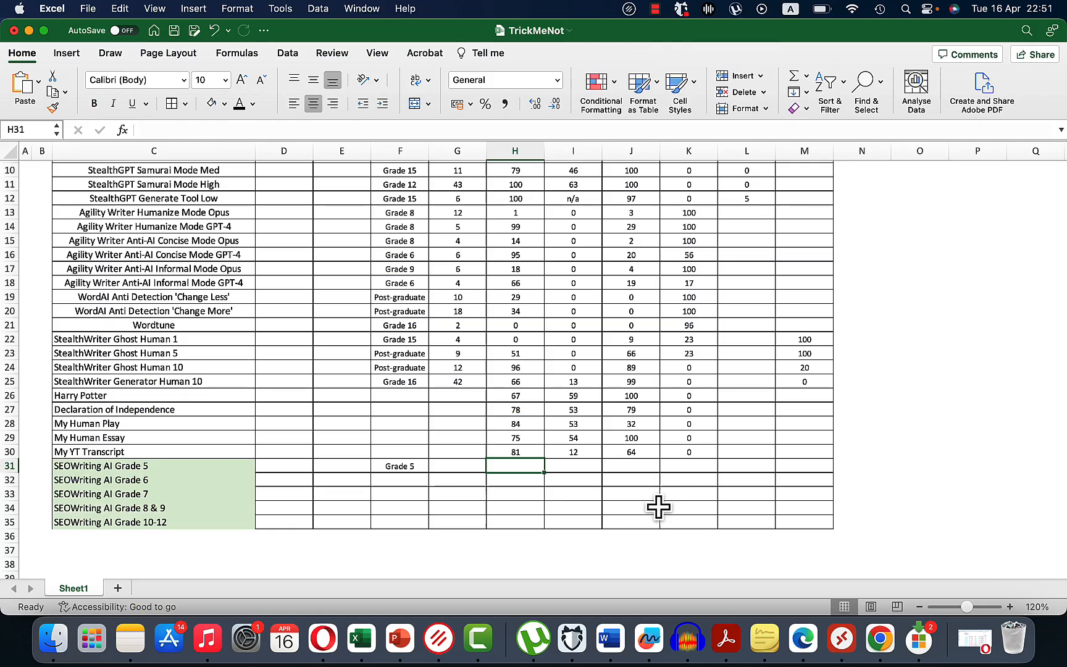
Switch to the TrickMeNot workbook and enter 69 in H31 for the SEOWriting AI Grade 5 row
{"action": "type", "text": "89"}
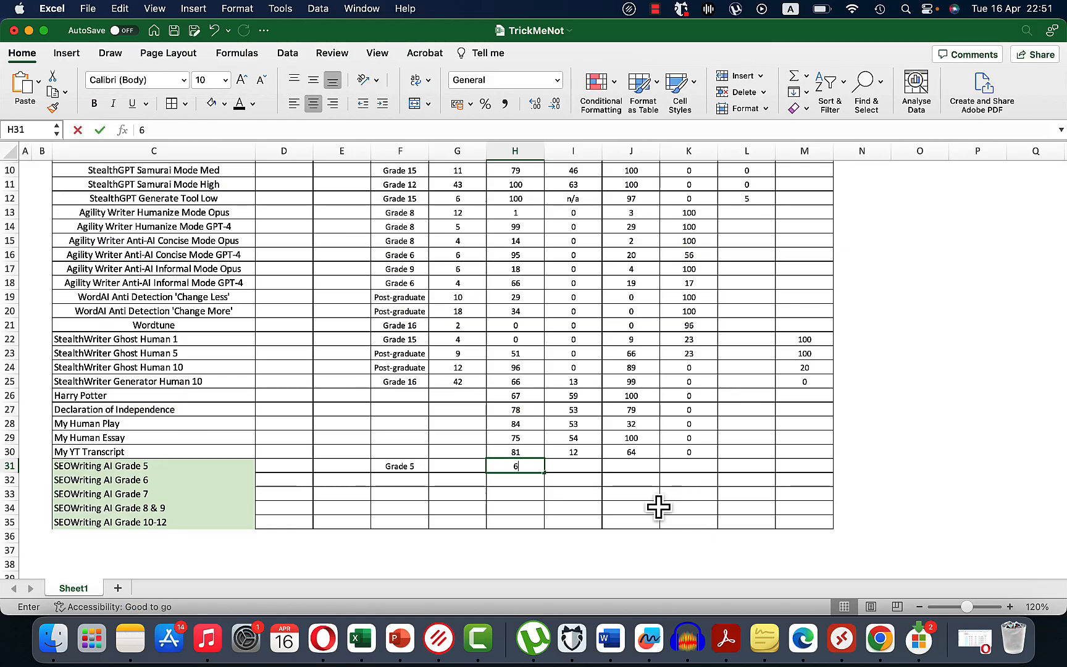
{"action": "key", "text": "Tab"}
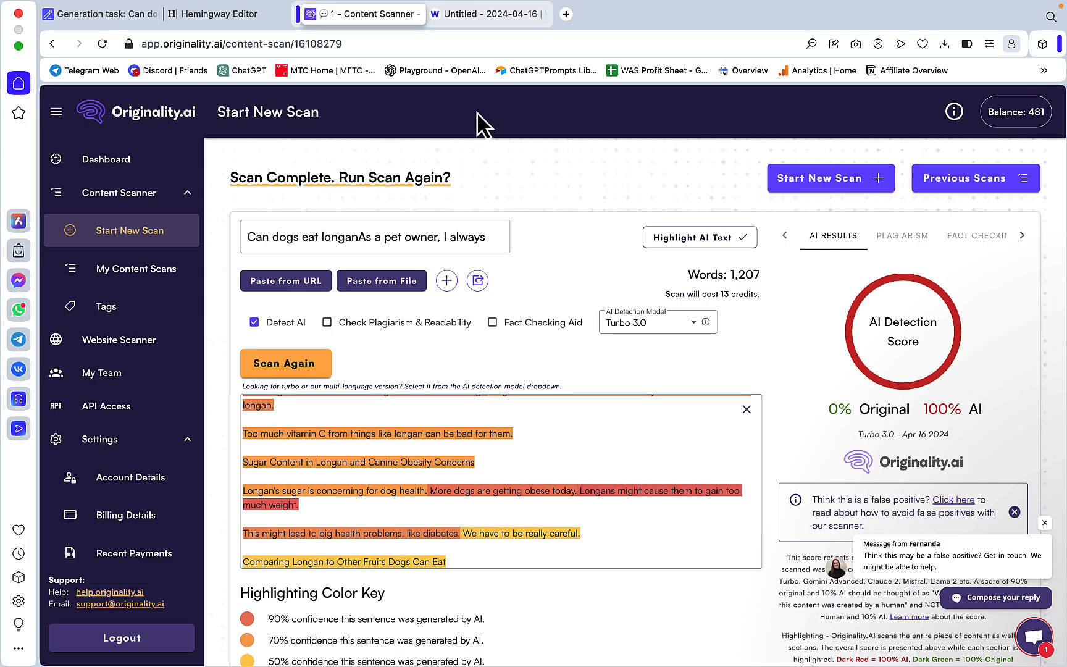
Check the article's human score in Winston AI, and fill in 64 in J31 and 0 in K31 of the TrickMeNot workbook
{"action": "left_click", "coordinate": [483, 15]}
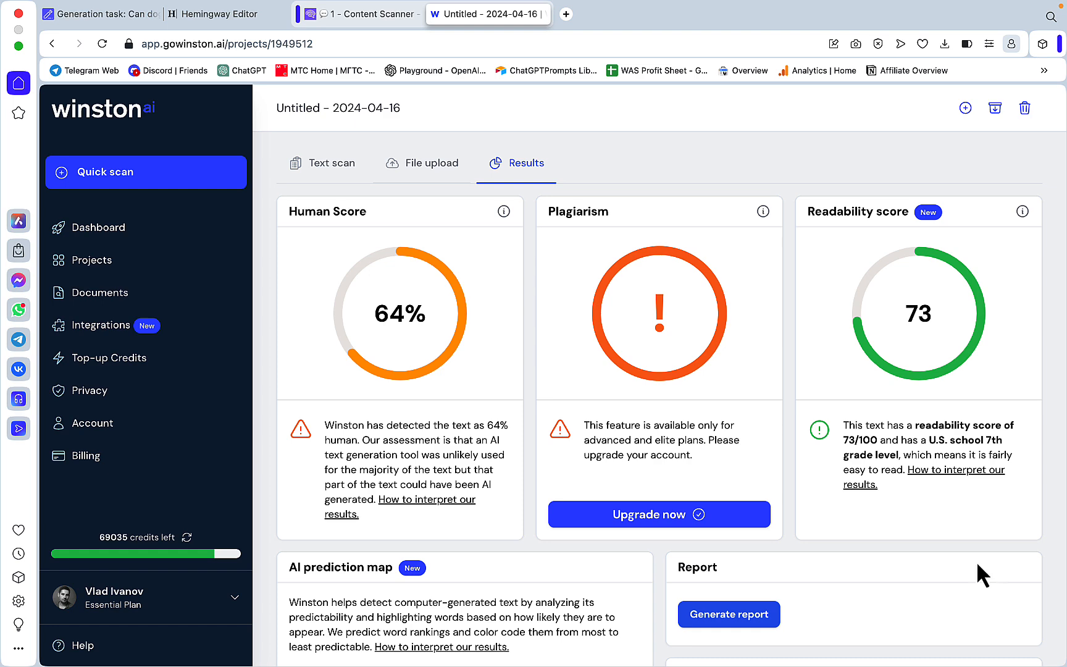
{"action": "mouse_move", "coordinate": [610, 655]}
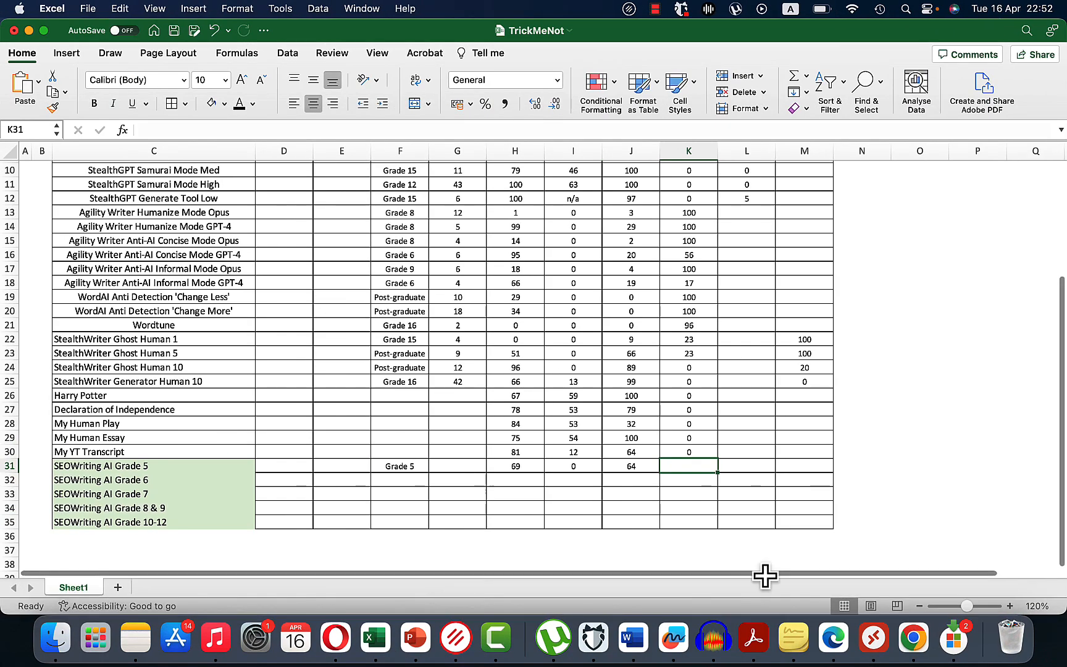
{"action": "type", "text": "0"}
{"action": "key", "text": "Up"}
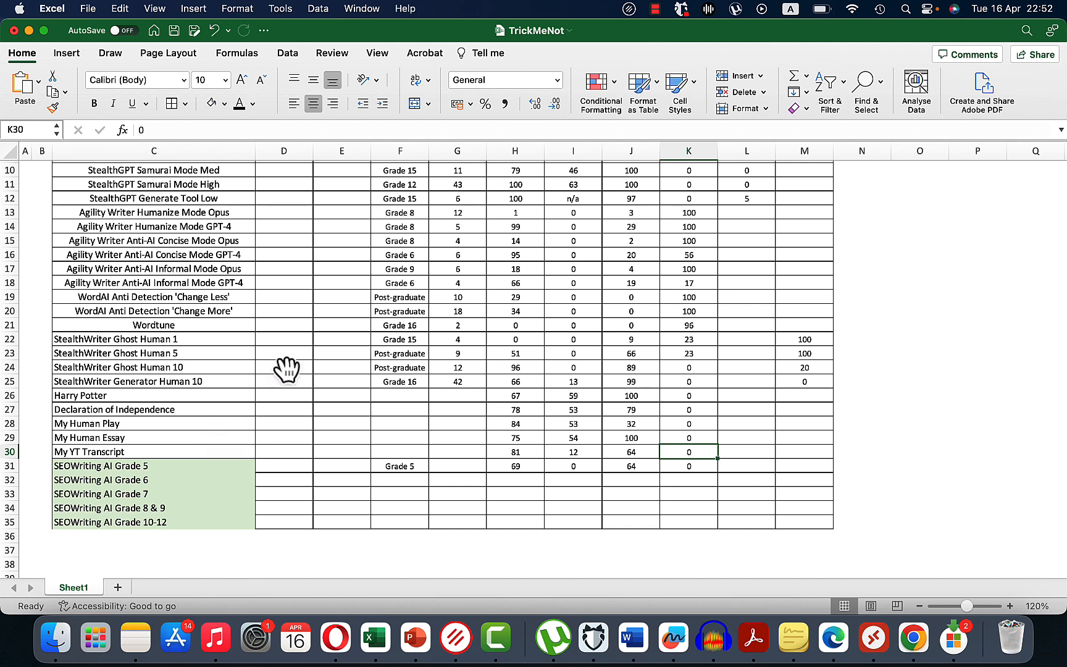
Compare the Agility Writer results in C13:K18 with the SEOWriting AI Grade 5 score in K31
{"action": "scroll", "coordinate": [288, 369], "scroll_direction": "up", "scroll_amount": 4}
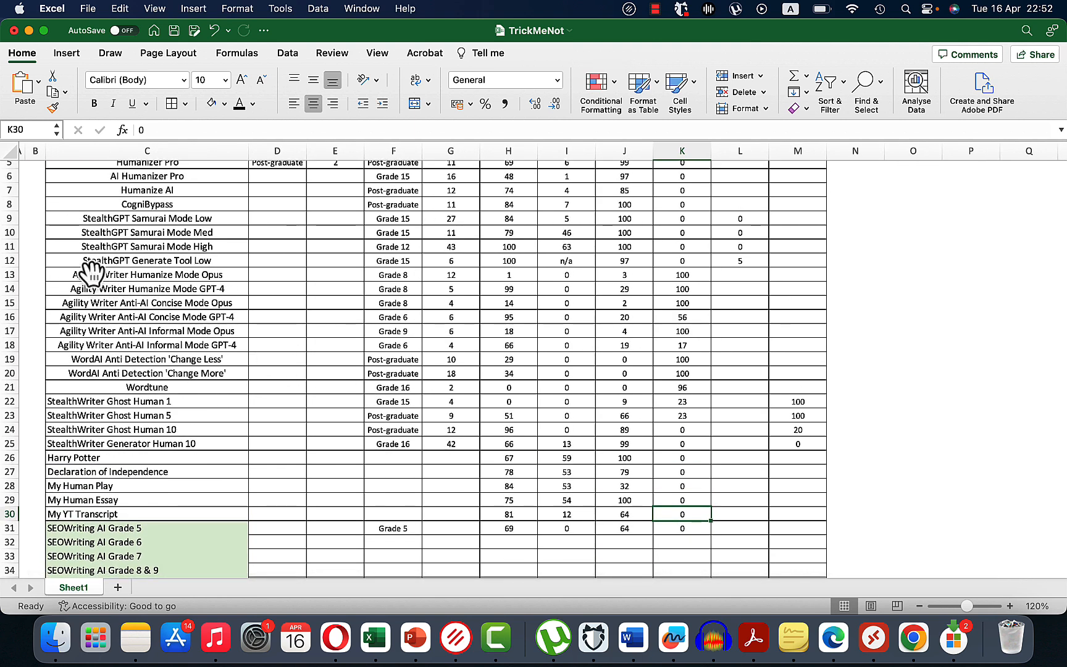
{"action": "left_click_drag", "start_coordinate": [91, 271], "coordinate": [675, 346]}
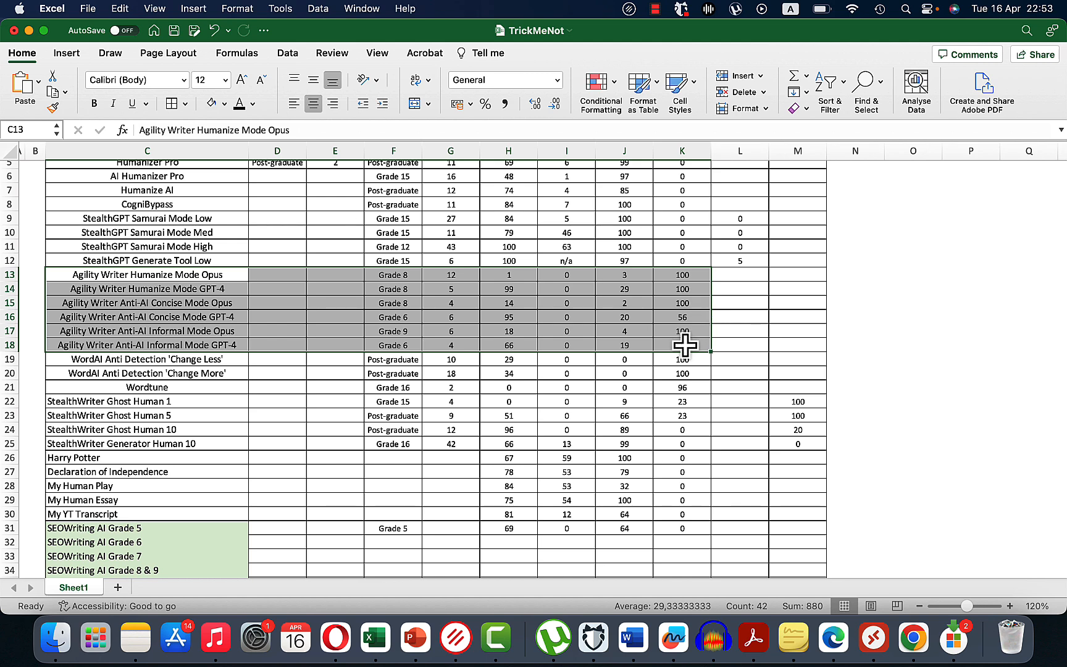
{"action": "left_click", "coordinate": [682, 529]}
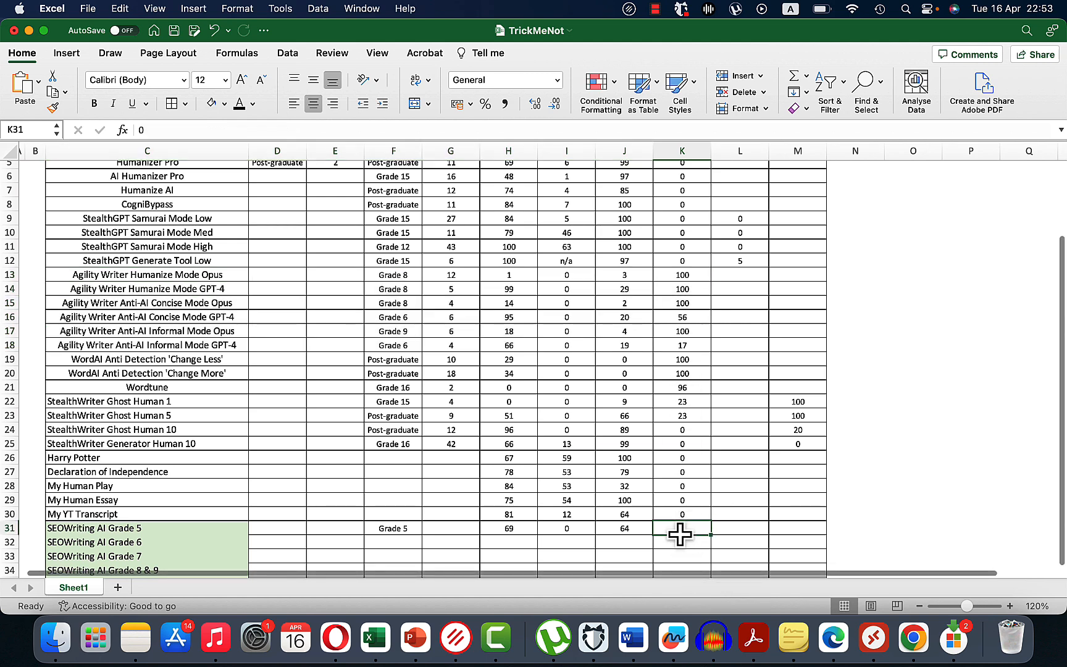
Select the SEOWriting AI Grade 6 row label in C32, and paste the copied longan article into Hemingway Editor to check its readability
{"action": "scroll", "coordinate": [682, 525], "scroll_direction": "up", "scroll_amount": 1}
{"action": "scroll", "coordinate": [682, 524], "scroll_direction": "down", "scroll_amount": 5}
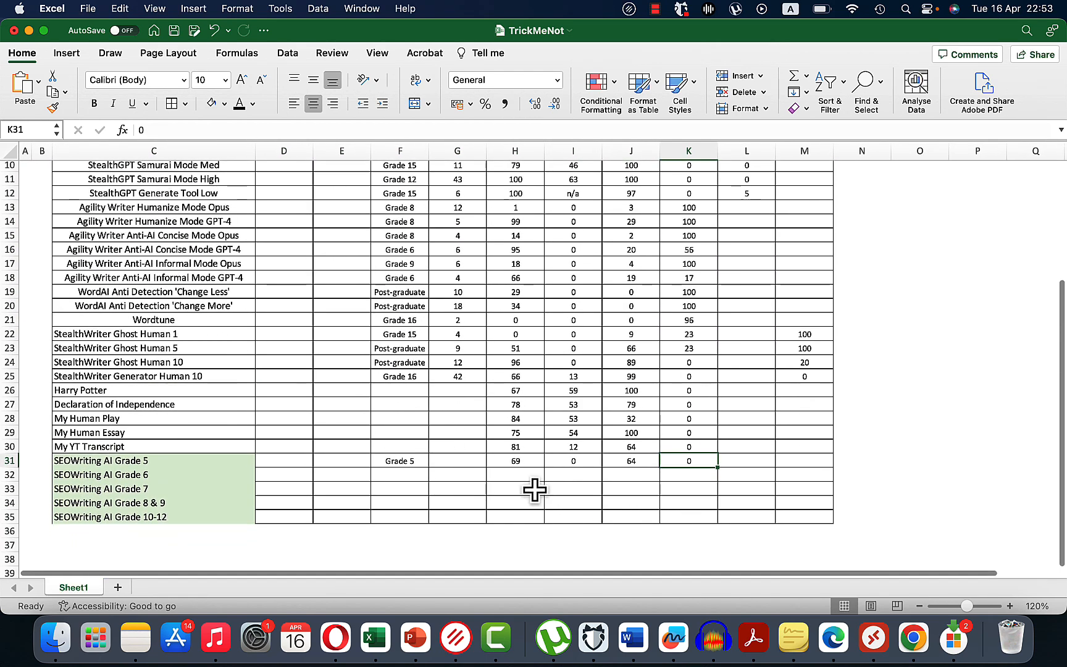
{"action": "left_click", "coordinate": [147, 475]}
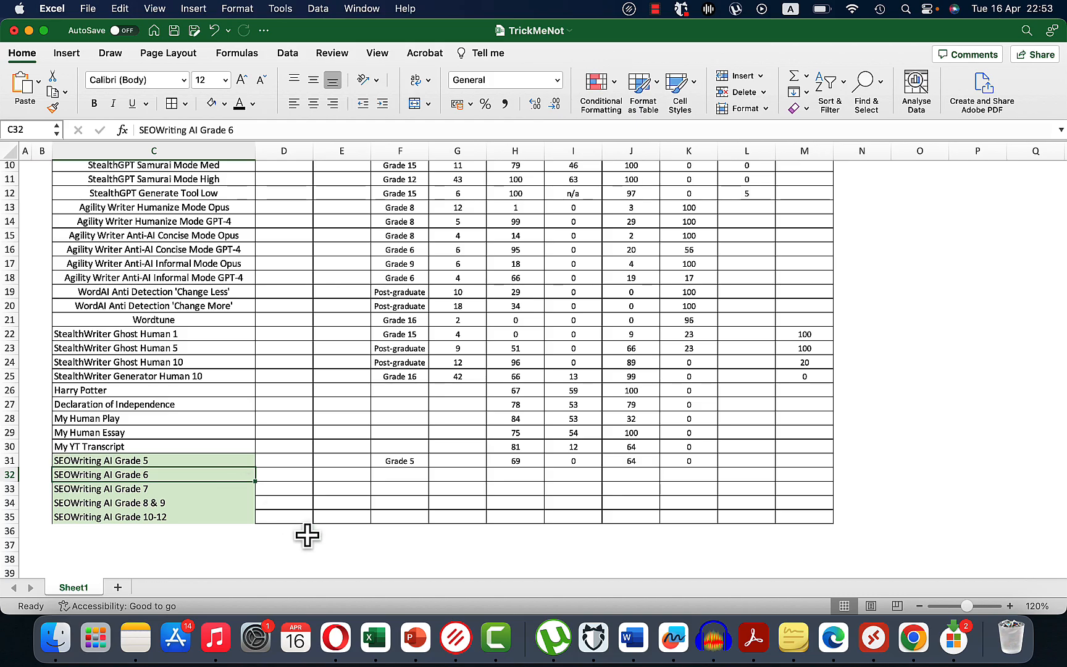
{"action": "key", "text": "super+Tab"}
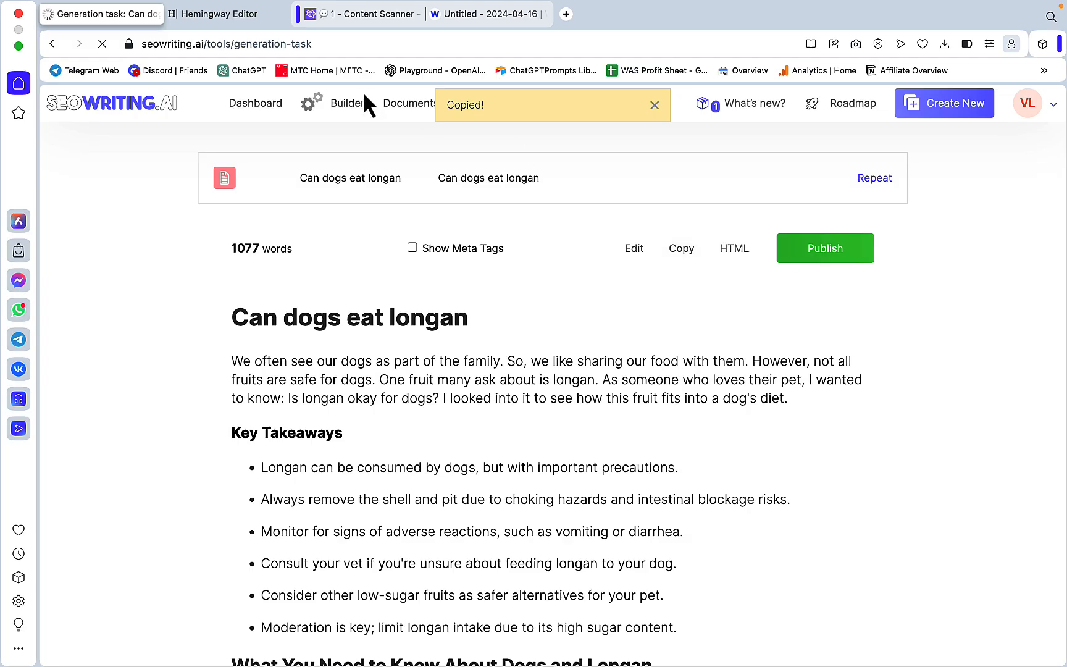
{"action": "left_click", "coordinate": [245, 17]}
{"action": "key", "text": "super+v"}
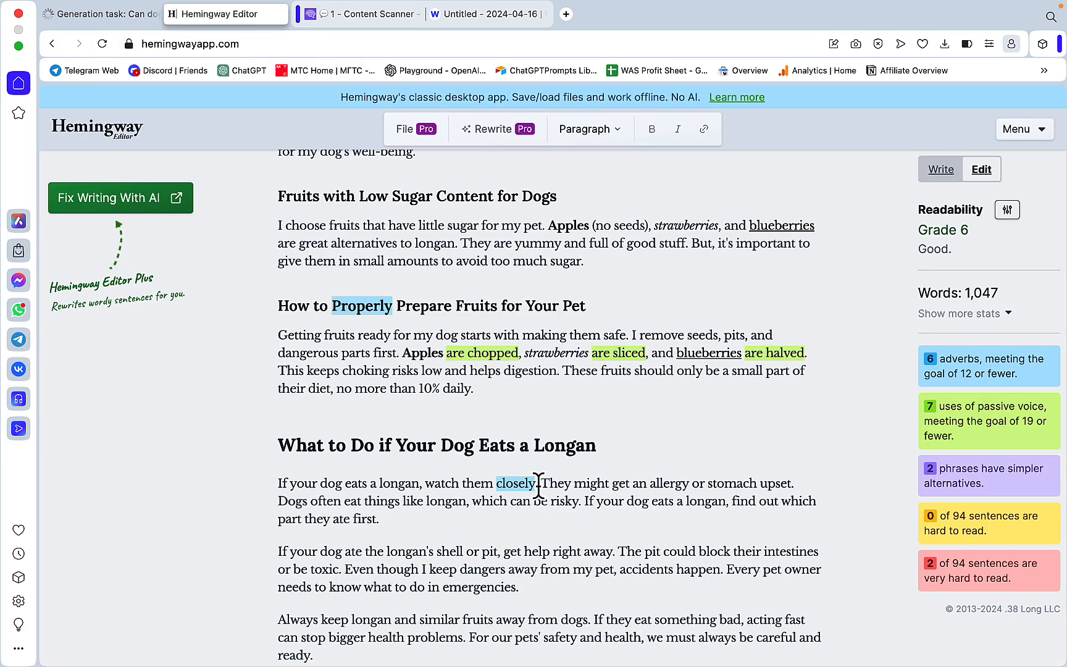
Paste the article into Originality.ai, scan it for AI content with Standard 2.0, and rescan it with Turbo 3.0
{"action": "left_click", "coordinate": [344, 404]}
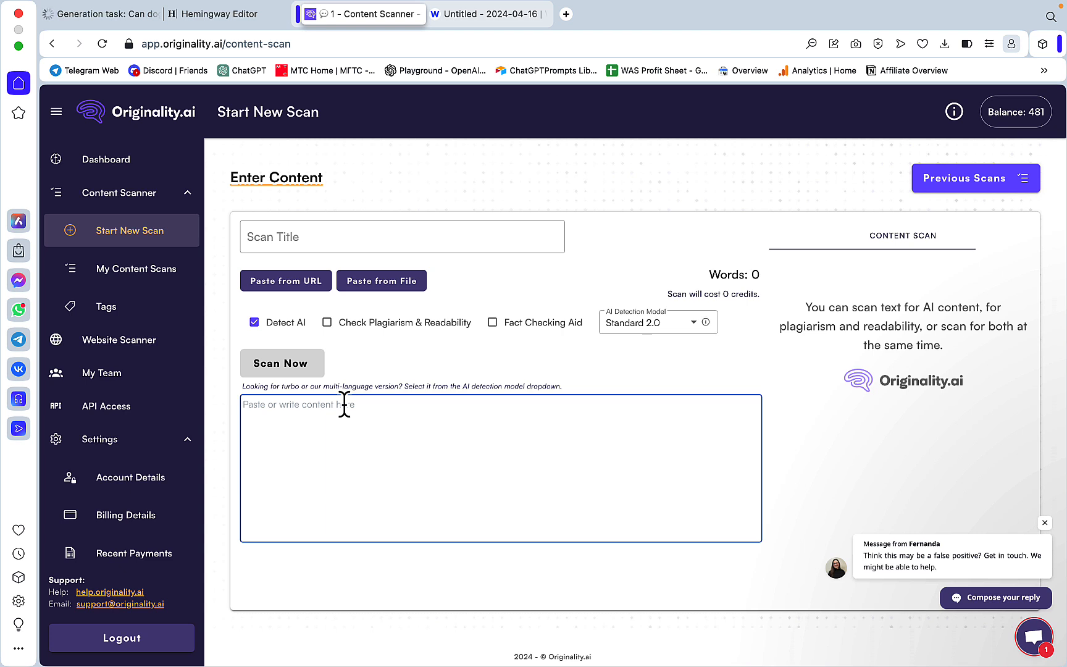
{"action": "key", "text": "super+v"}
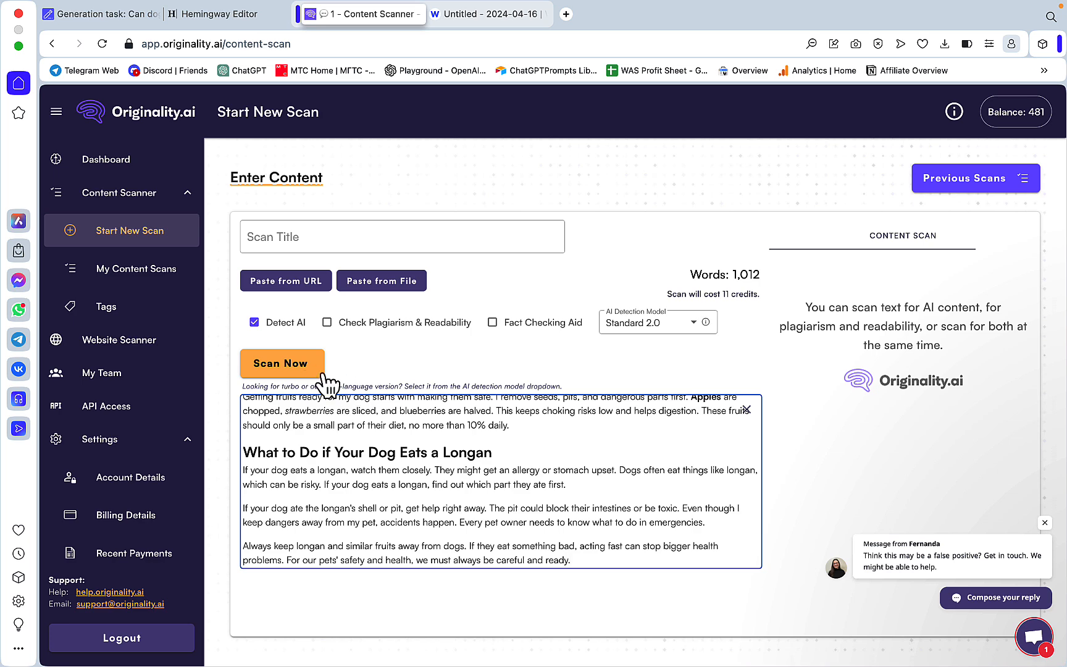
{"action": "left_click", "coordinate": [302, 366]}
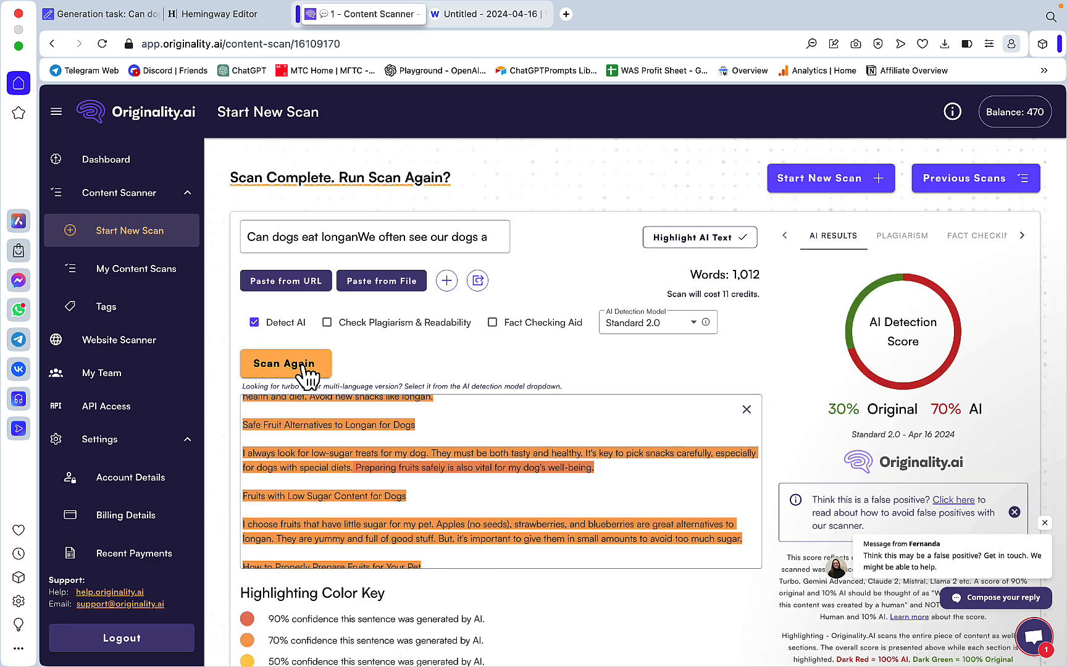
{"action": "left_click", "coordinate": [632, 332]}
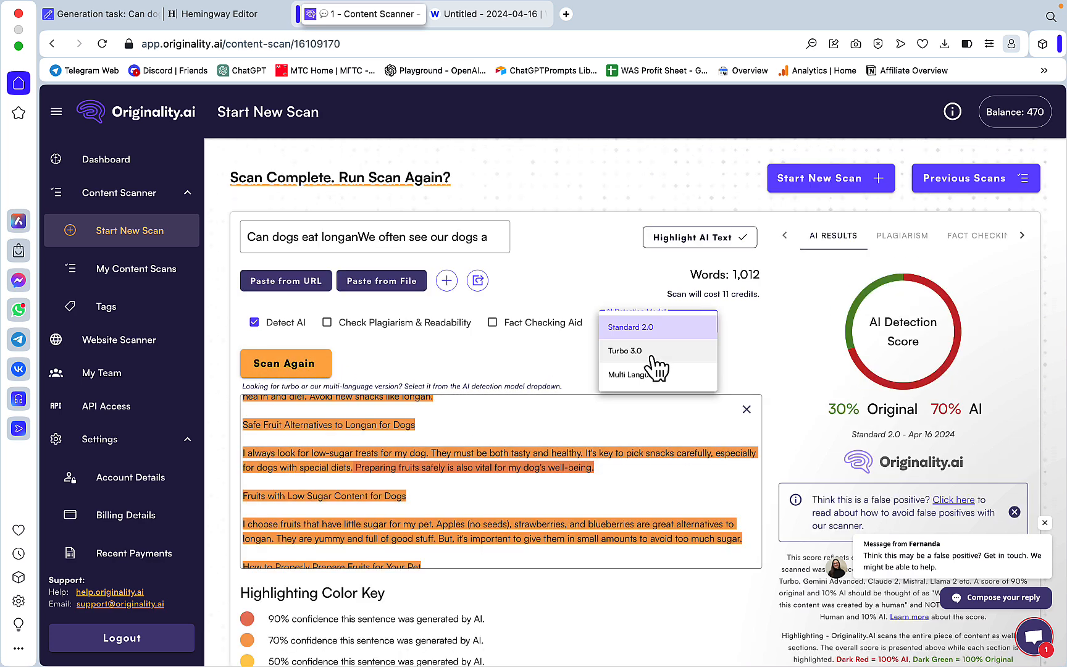
{"action": "left_click", "coordinate": [654, 359]}
{"action": "left_click", "coordinate": [285, 363]}
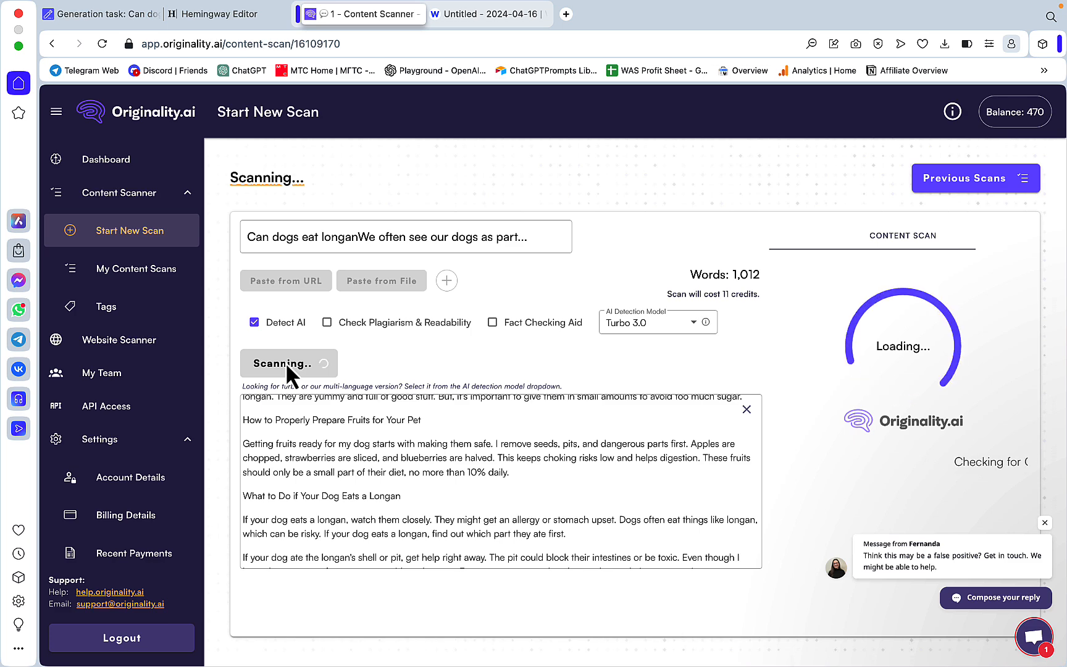
Check the AI-generated percentage on the AI Writing Overview page of the article's Turnitin report
{"action": "key", "text": "ctrl+Tab"}
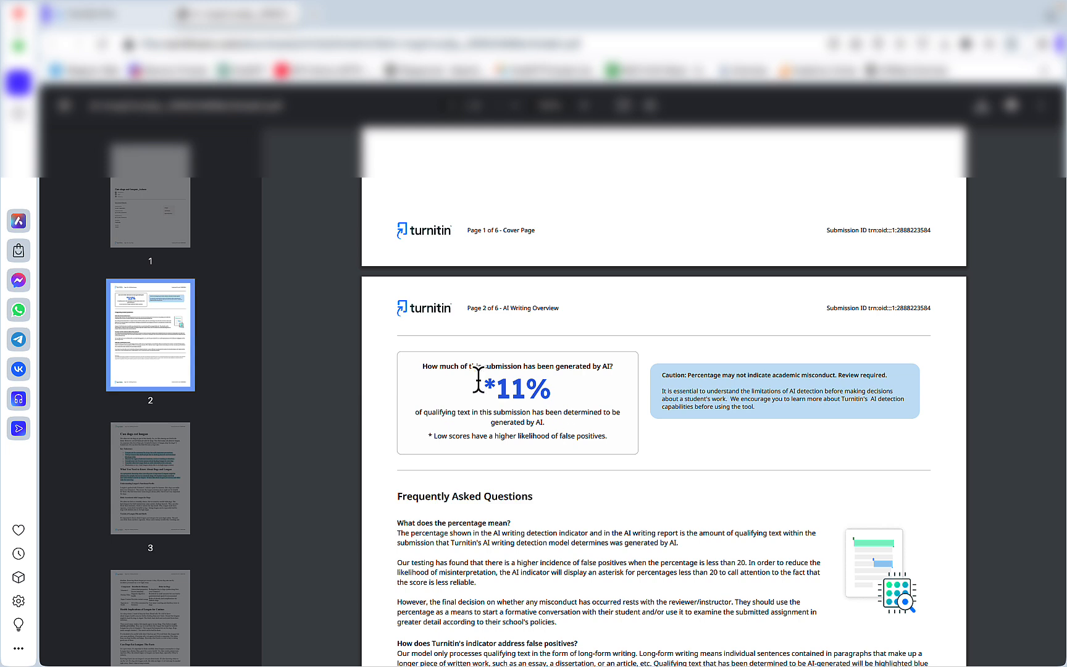
{"action": "left_click_drag", "start_coordinate": [495, 383], "coordinate": [481, 378]}
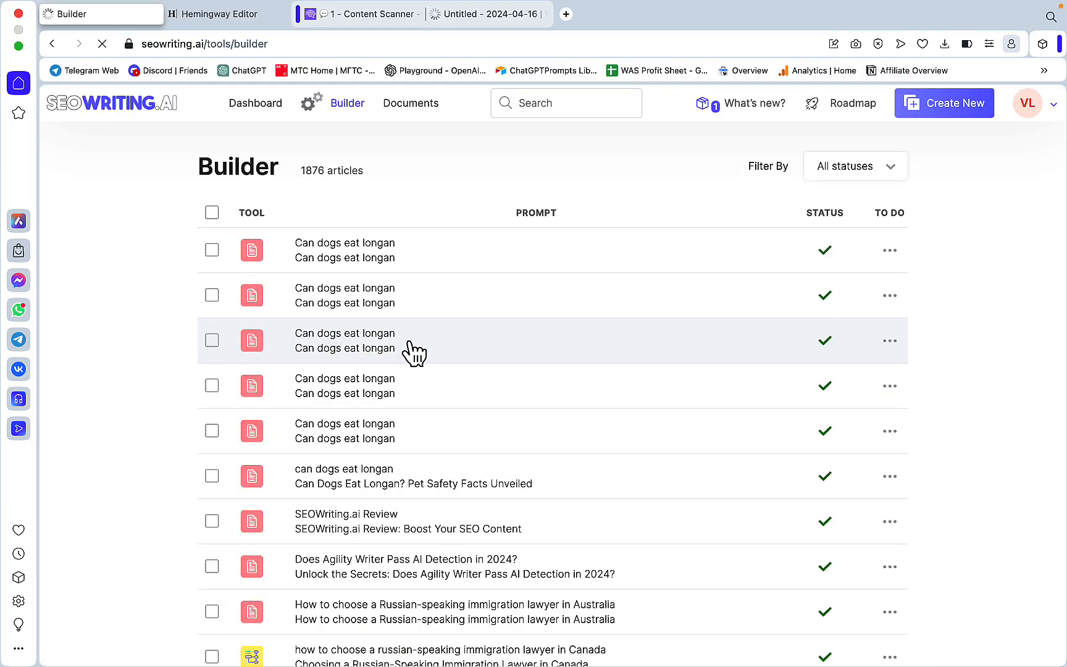
Open the third "Can dogs eat longan" article in SEOWriting.ai's Builder and check its text's readability in Hemingway Editor
{"action": "left_click", "coordinate": [386, 350]}
{"action": "key", "text": "ctrl+Tab"}
{"action": "scroll", "coordinate": [424, 291], "scroll_direction": "up", "scroll_amount": 20}
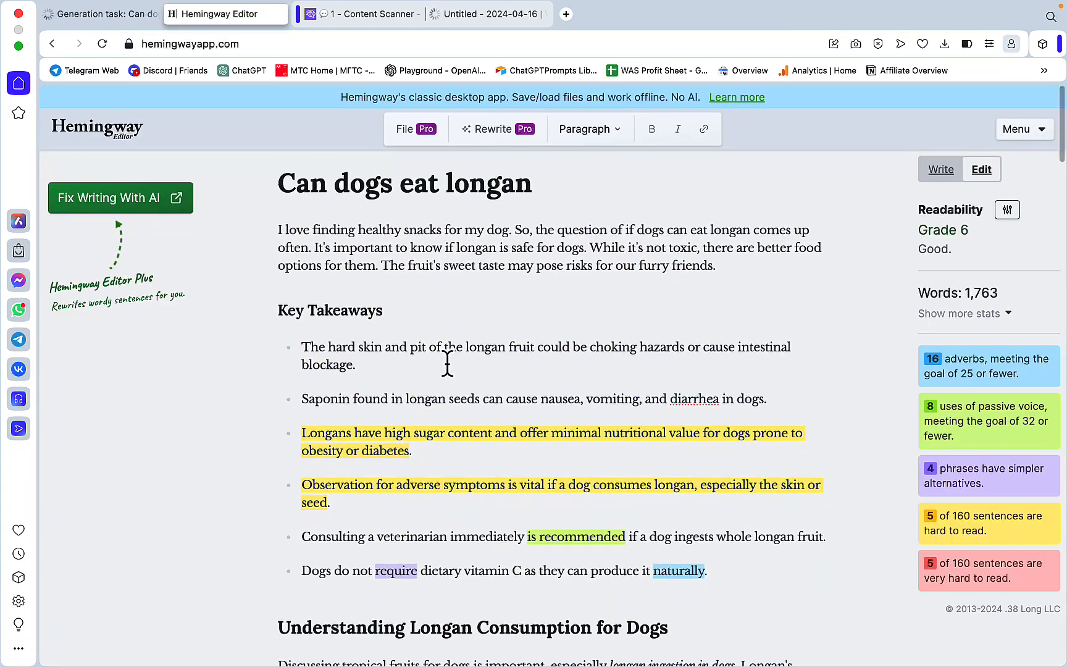
{"action": "left_click", "coordinate": [448, 347]}
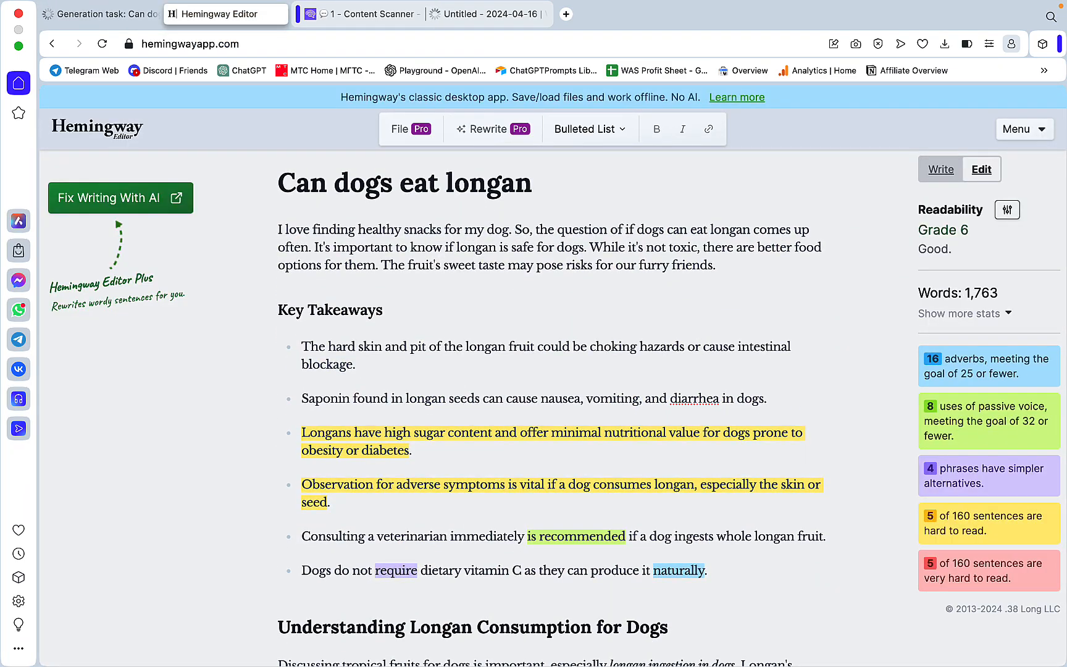
Switch to the TrickMeNot workbook and enter Grade 6 in F33 for the SEOWriting AI Grade 7 row
{"action": "left_click", "coordinate": [375, 637]}
{"action": "type", "text": "Grade"}
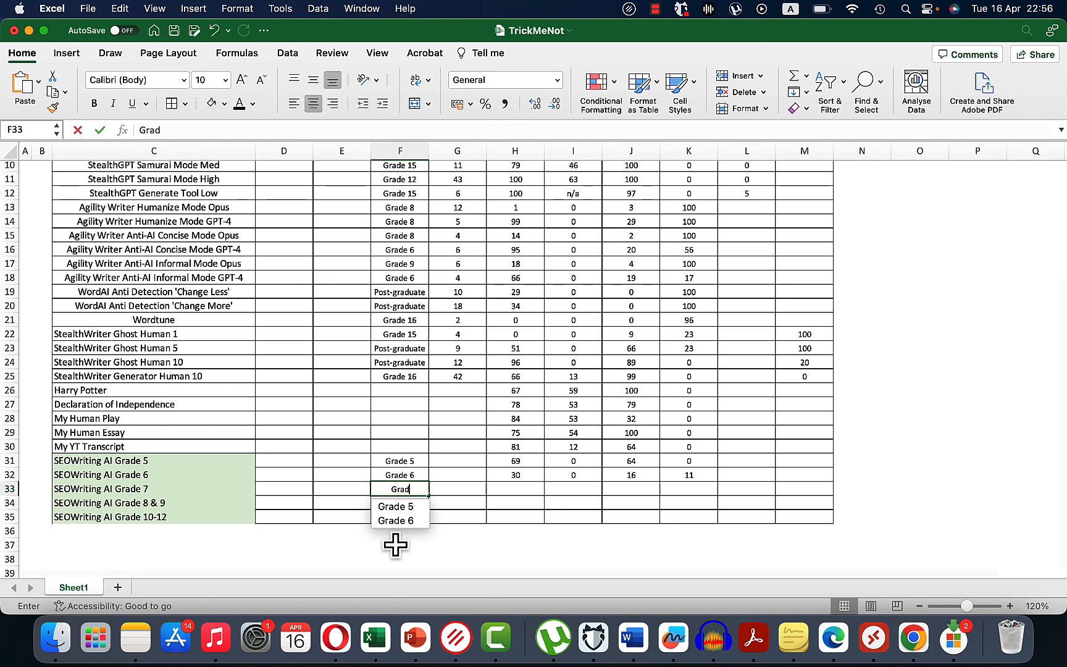
{"action": "type", "text": "6"}
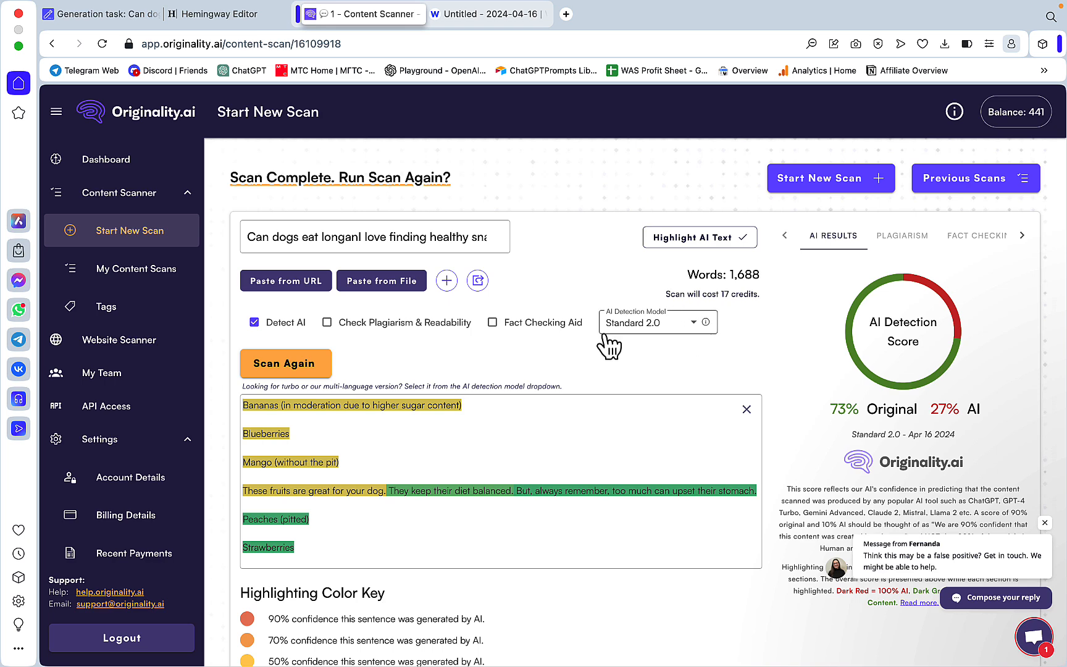
Rescan the article in Originality.ai with the Turbo 3.0 model, and run an AI scan of it in Winston AI
{"action": "left_click", "coordinate": [608, 331]}
{"action": "left_click", "coordinate": [630, 351]}
{"action": "left_click", "coordinate": [270, 363]}
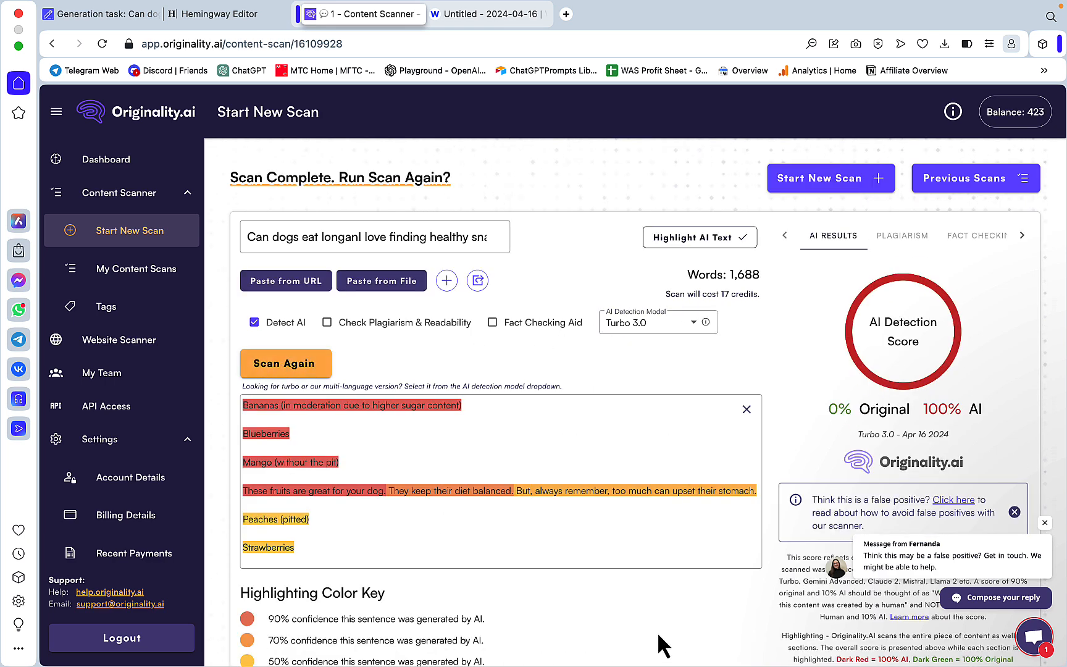
{"action": "left_click", "coordinate": [1000, 587]}
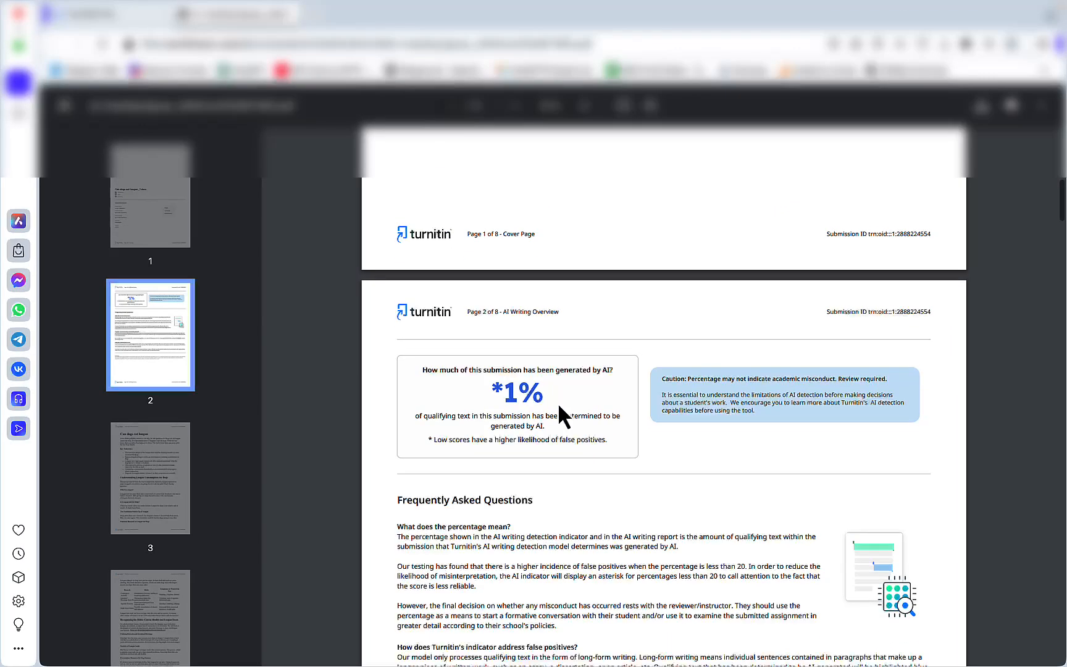
Check the AI percentage in the article's Turnitin report, and compare the SEOWriting scores in K31:K33 of the workbook
{"action": "scroll", "coordinate": [558, 403], "scroll_direction": "down", "scroll_amount": 1}
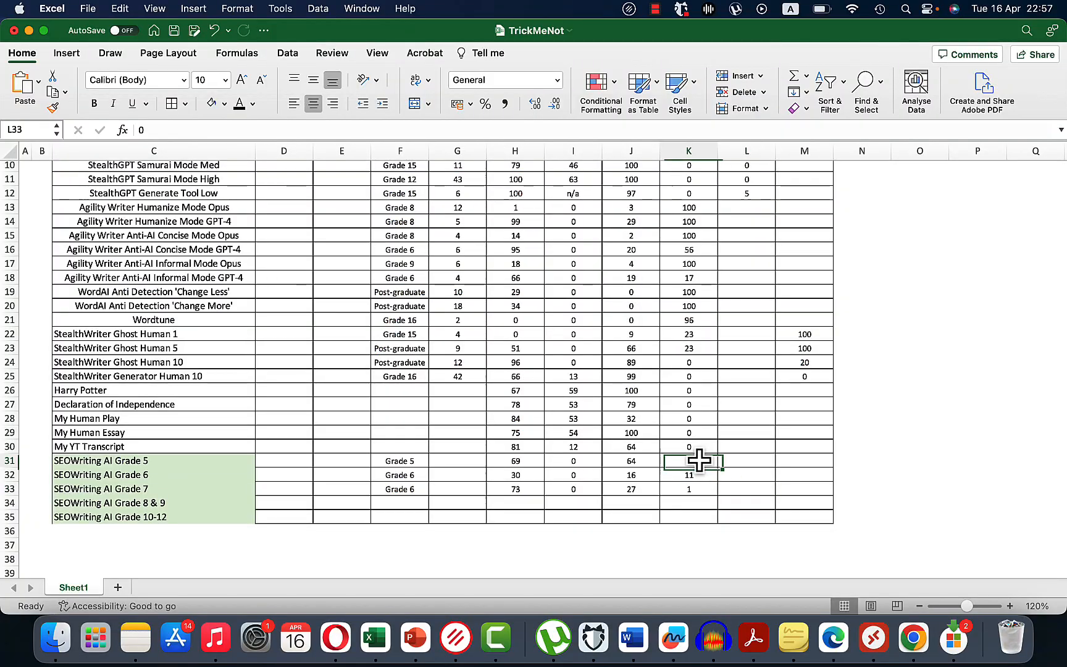
{"action": "left_click_drag", "start_coordinate": [689, 461], "coordinate": [697, 491]}
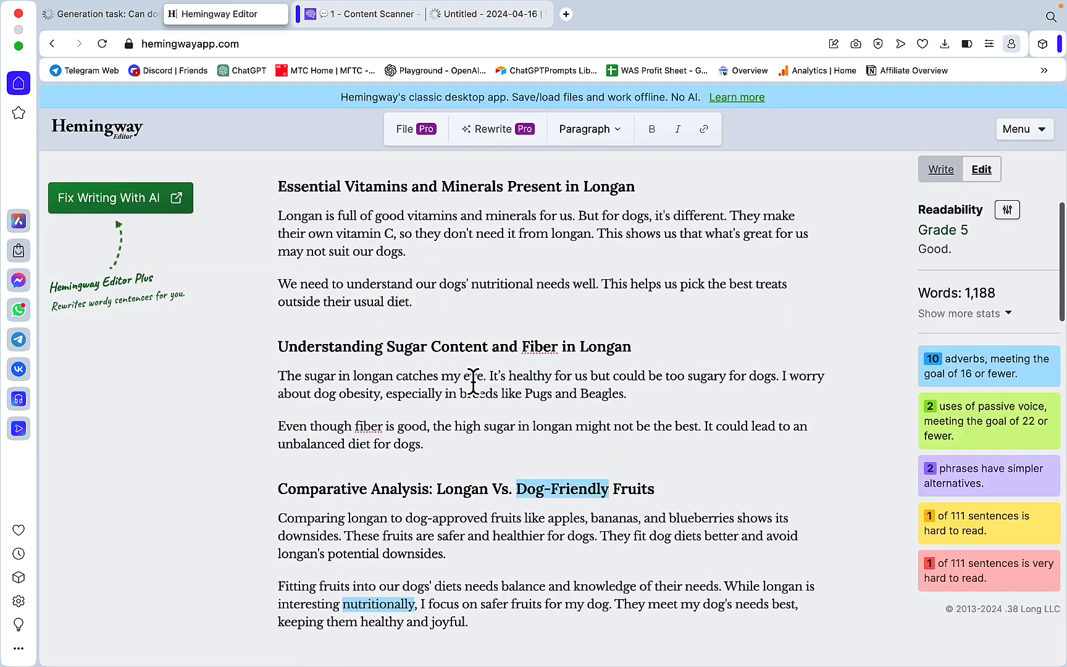
Replace all the text in Hemingway Editor with the copied Grade 8 & 9 article to check its readability
{"action": "scroll", "coordinate": [455, 353], "scroll_direction": "up", "scroll_amount": 10}
{"action": "key", "text": "super+a"}
{"action": "key", "text": "super+v"}
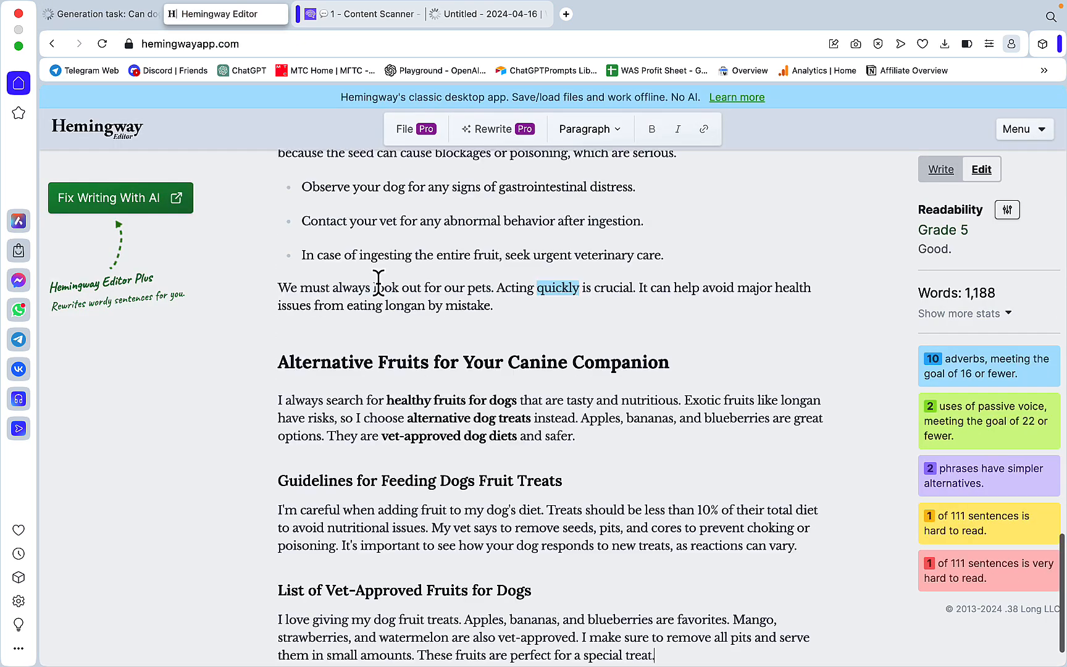
Open the repeat settings of the second "Can dogs eat longan" article in SEOWriting.ai to verify its Humanize Text grade level
{"action": "left_click", "coordinate": [58, 15]}
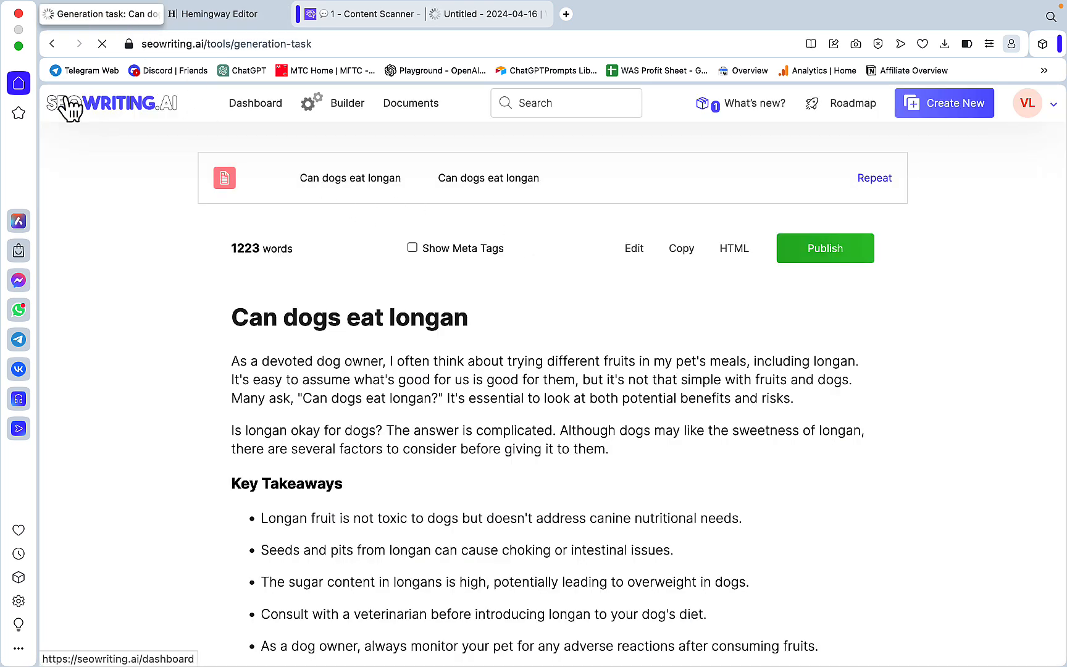
{"action": "left_click", "coordinate": [890, 296]}
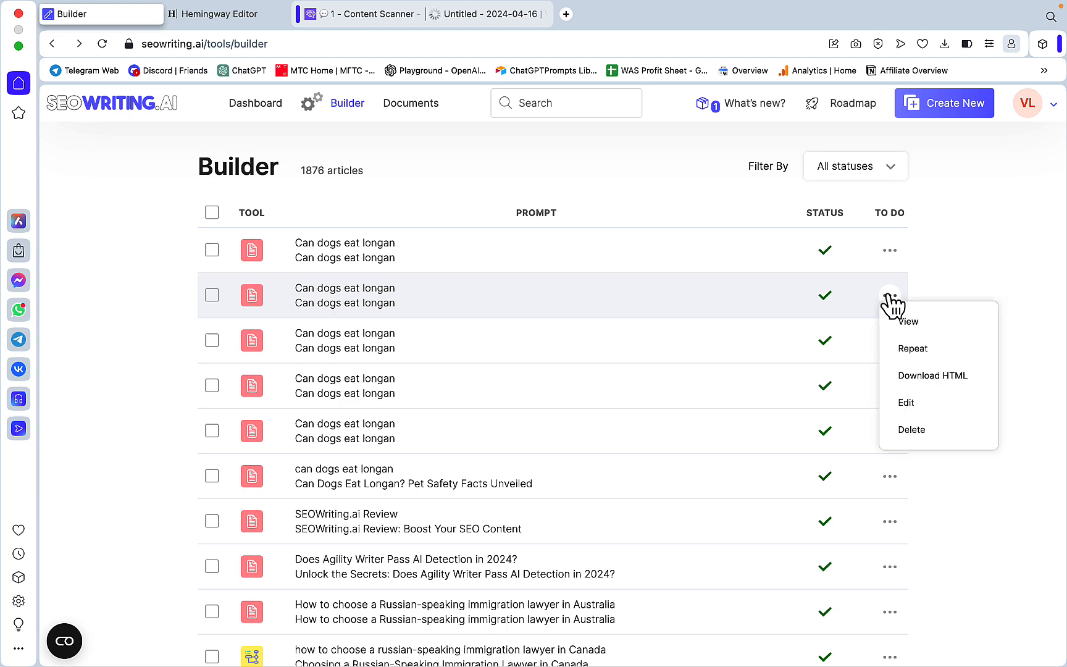
{"action": "left_click", "coordinate": [913, 350]}
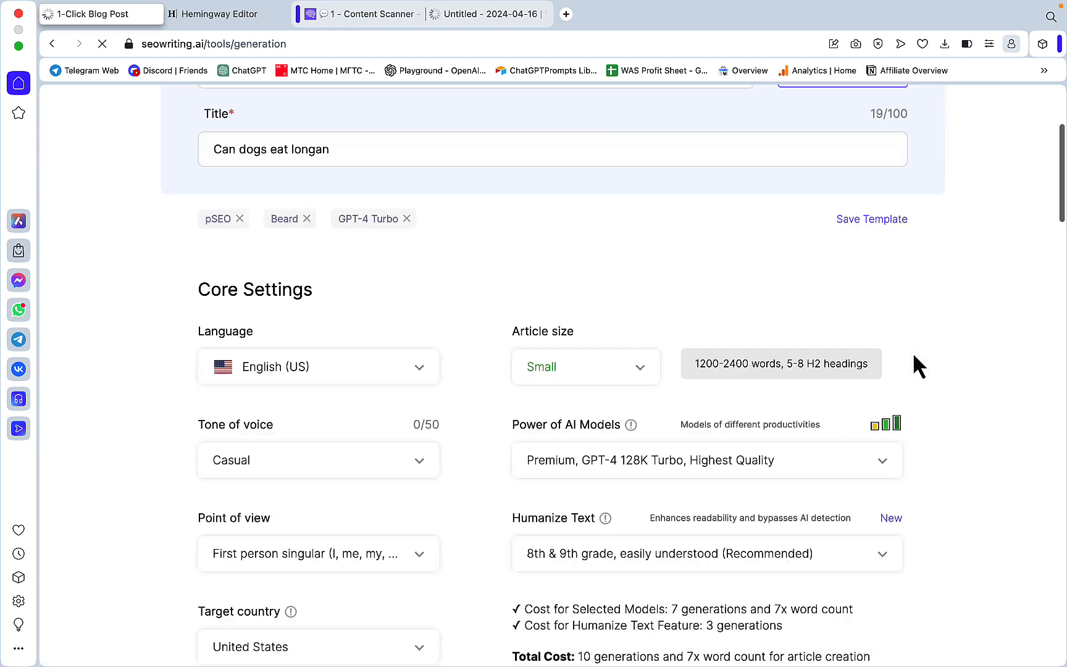
{"action": "scroll", "coordinate": [913, 357], "scroll_direction": "down", "scroll_amount": 4}
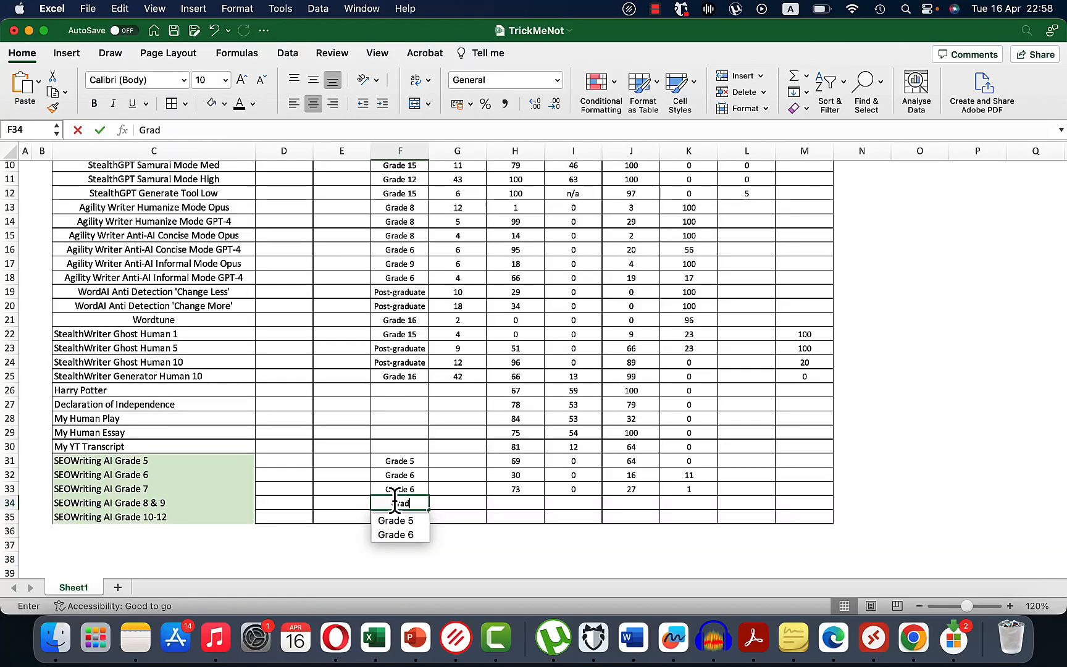
Enter Grade 5 in F34 of the TrickMeNot workbook for the SEOWriting AI Grade 8 & 9 row
{"action": "type", "text": "e 5"}
{"action": "key", "text": "Tab"}
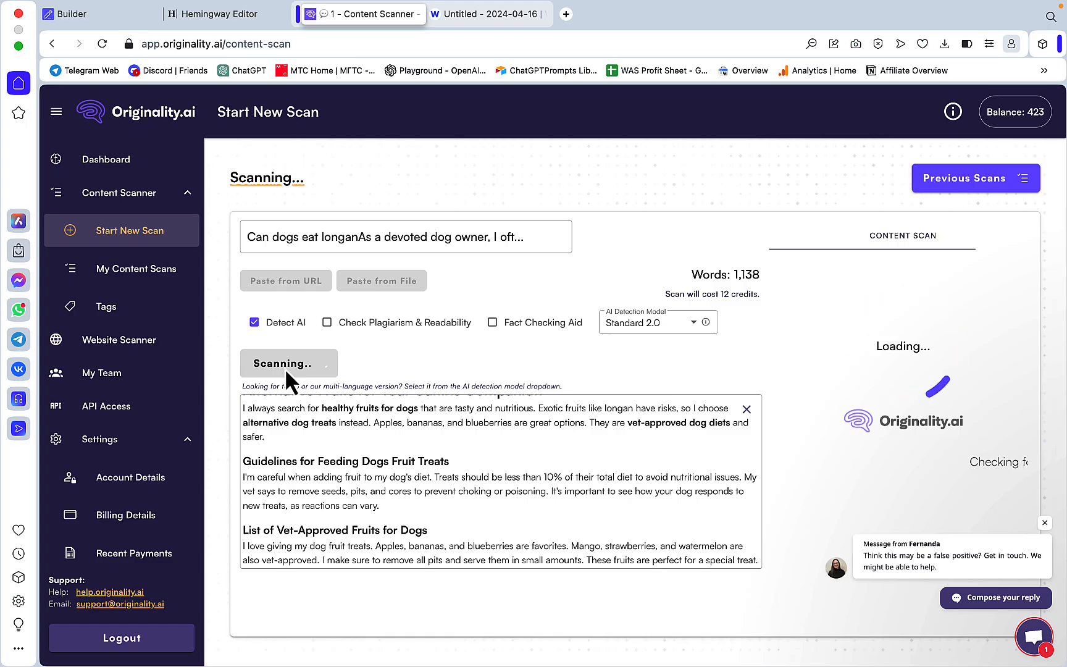
Select the Turbo 3.0 detection model in Originality.ai and rescan the Grade 8 & 9 article
{"action": "left_click", "coordinate": [697, 326]}
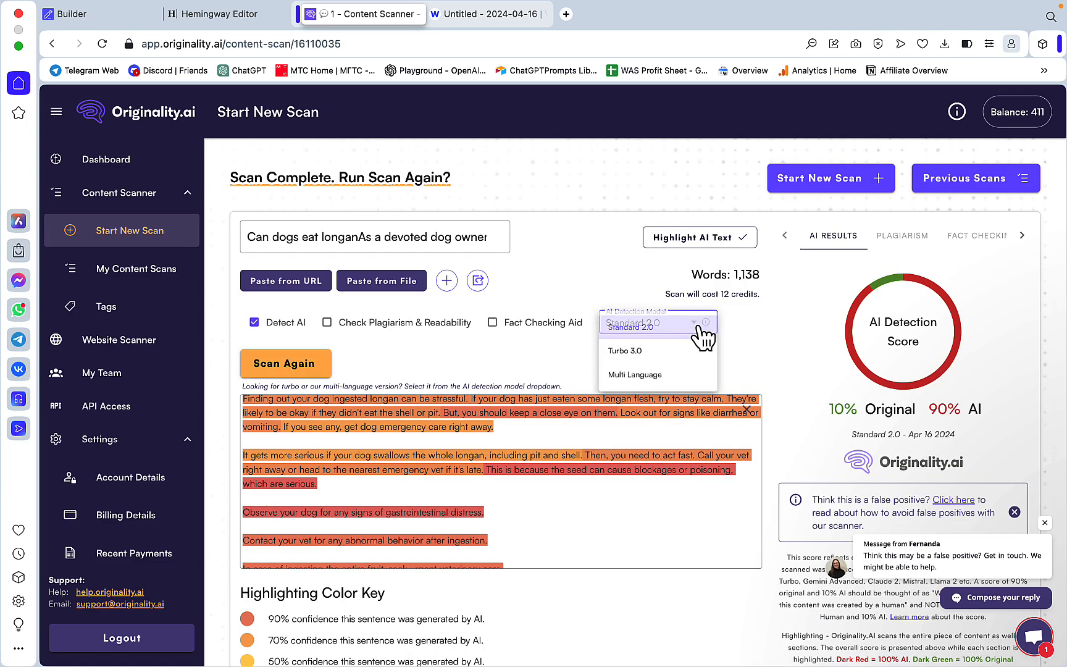
{"action": "left_click", "coordinate": [660, 353]}
{"action": "left_click", "coordinate": [286, 367]}
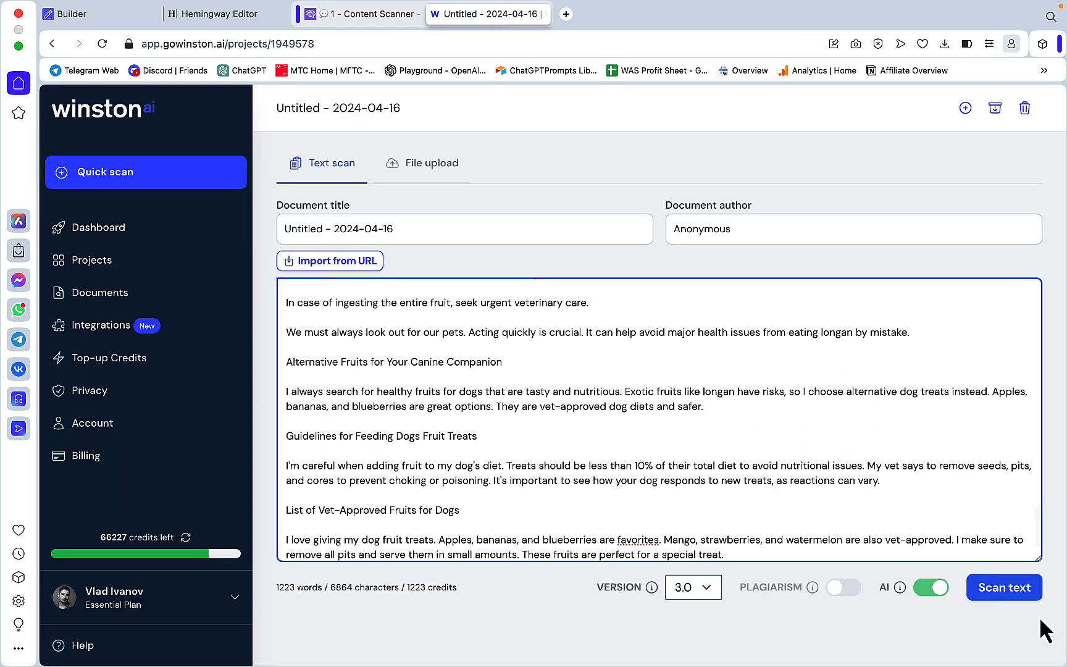
Scan the Grade 8 & 9 article for AI in Winston AI version 3.0, and enter 34 in K34 of the TrickMeNot workbook
{"action": "left_click", "coordinate": [1014, 598]}
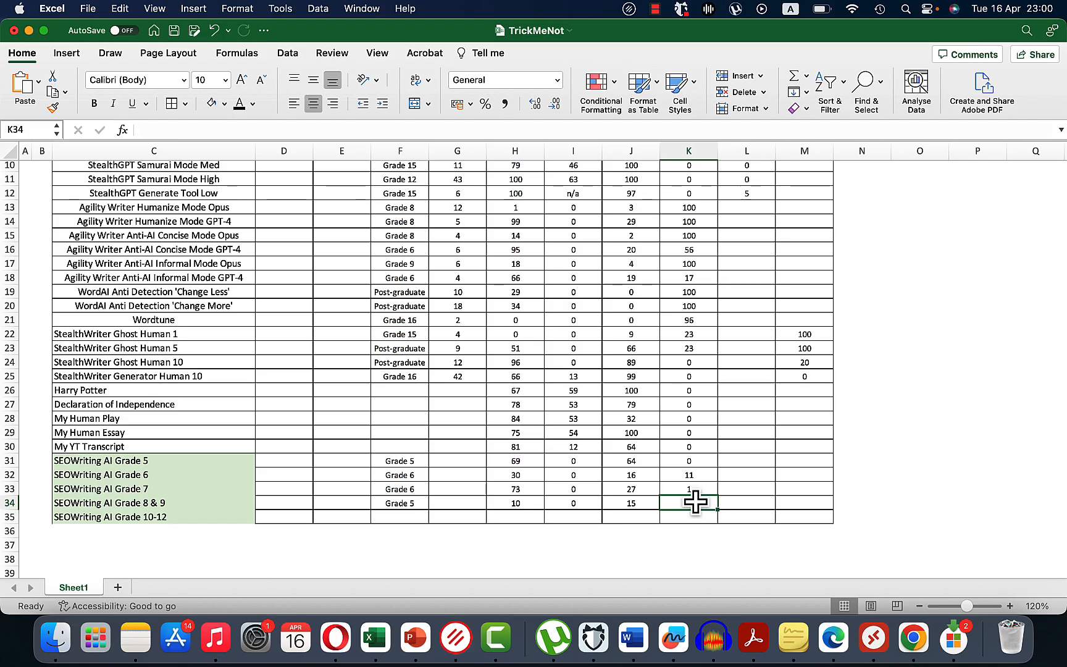
{"action": "type", "text": "34"}
{"action": "key", "text": "Tab"}
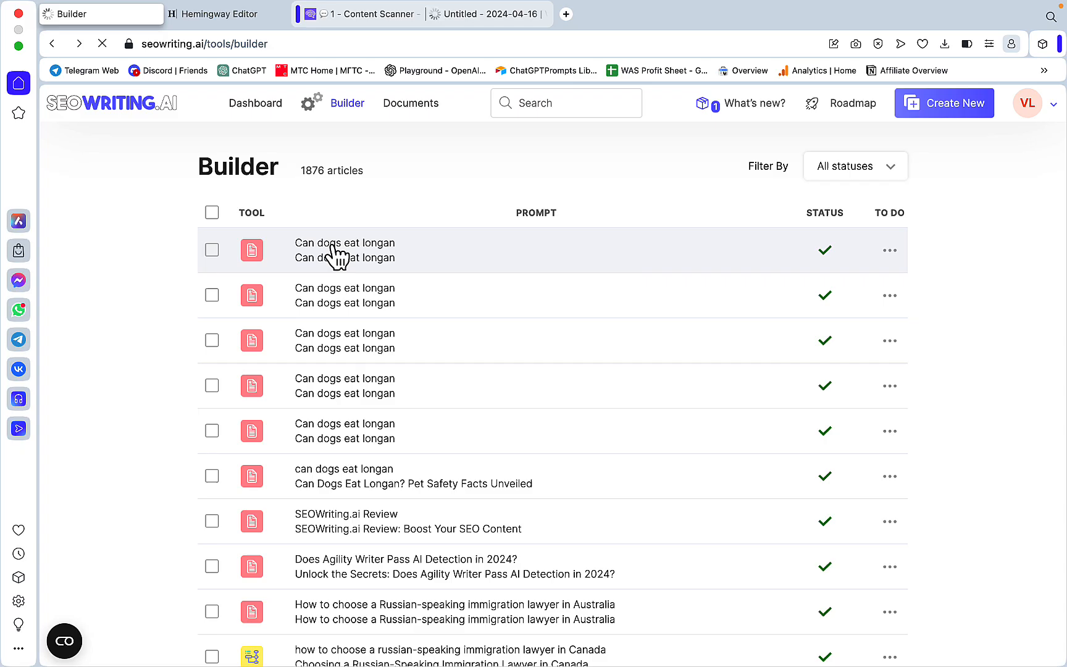
Copy the first "Can dogs eat longan" article from SEOWriting.ai's Builder and check its readability in Hemingway Editor
{"action": "left_click", "coordinate": [336, 256]}
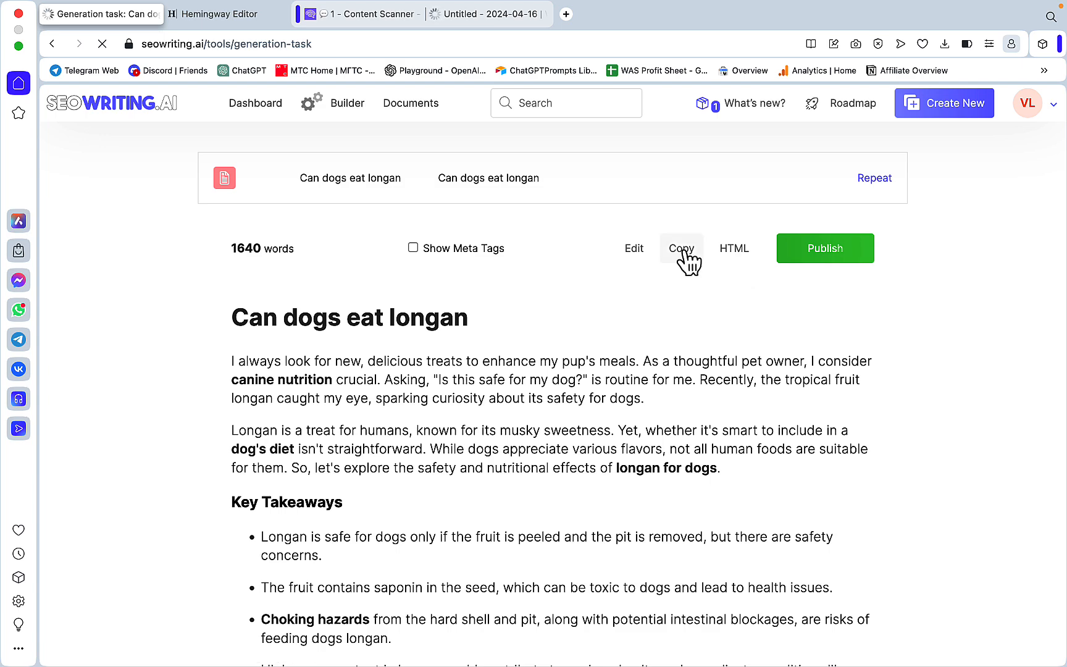
{"action": "left_click", "coordinate": [687, 260]}
{"action": "key", "text": "ctrl+Tab"}
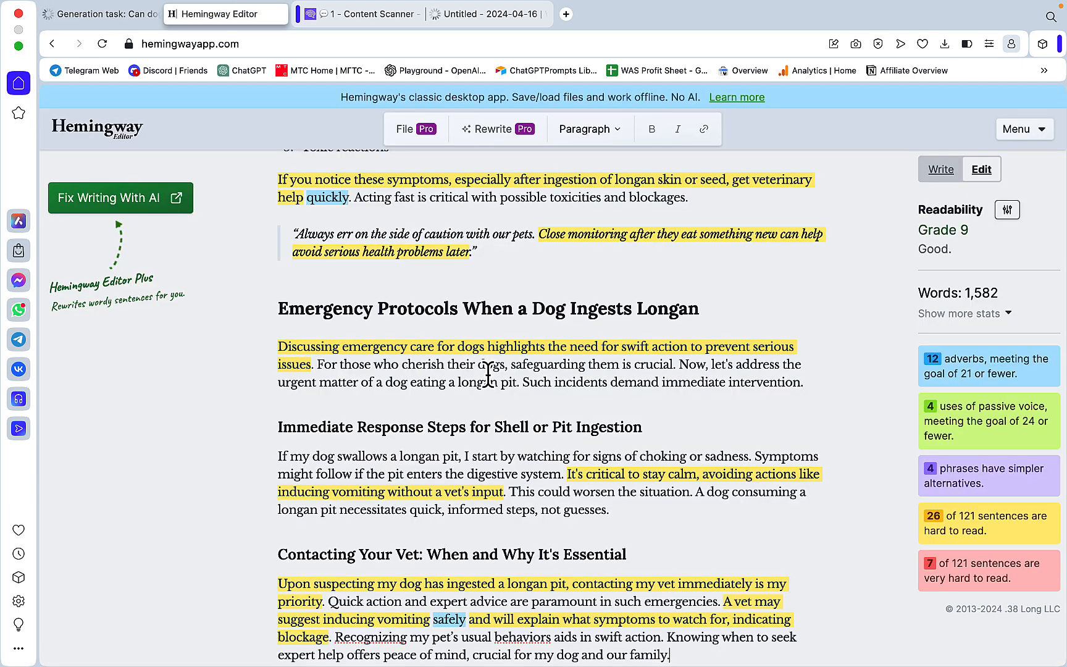
Switch to the TrickMeNot workbook and enter Grade 9 in F35 for the SEOWriting AI Grade 10-12 row
{"action": "left_click", "coordinate": [375, 643]}
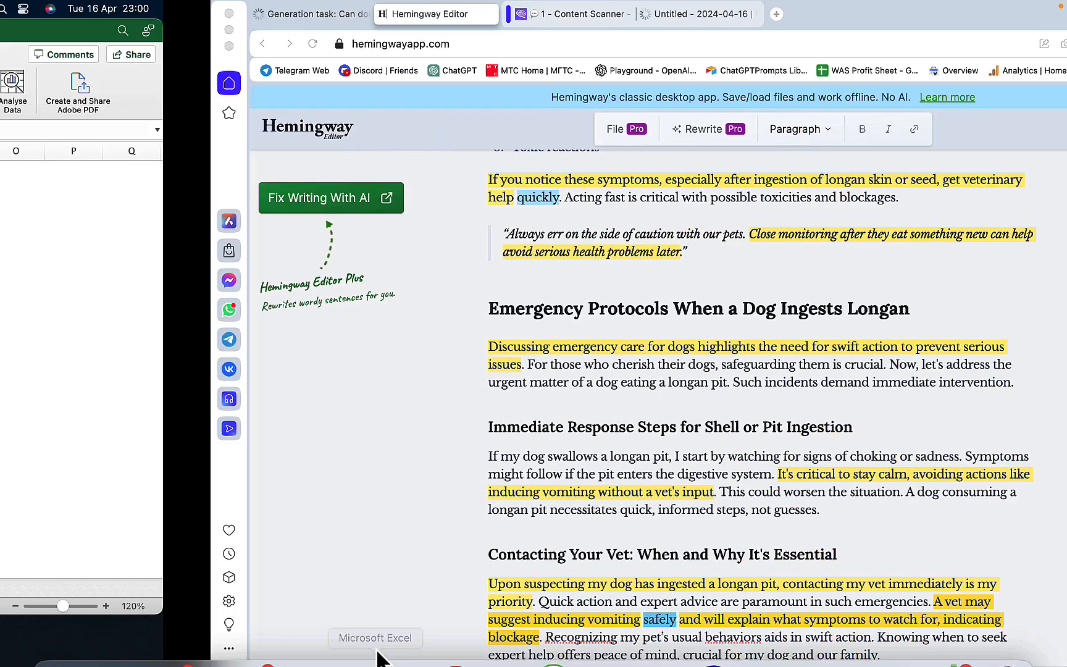
{"action": "type", "text": "9"}
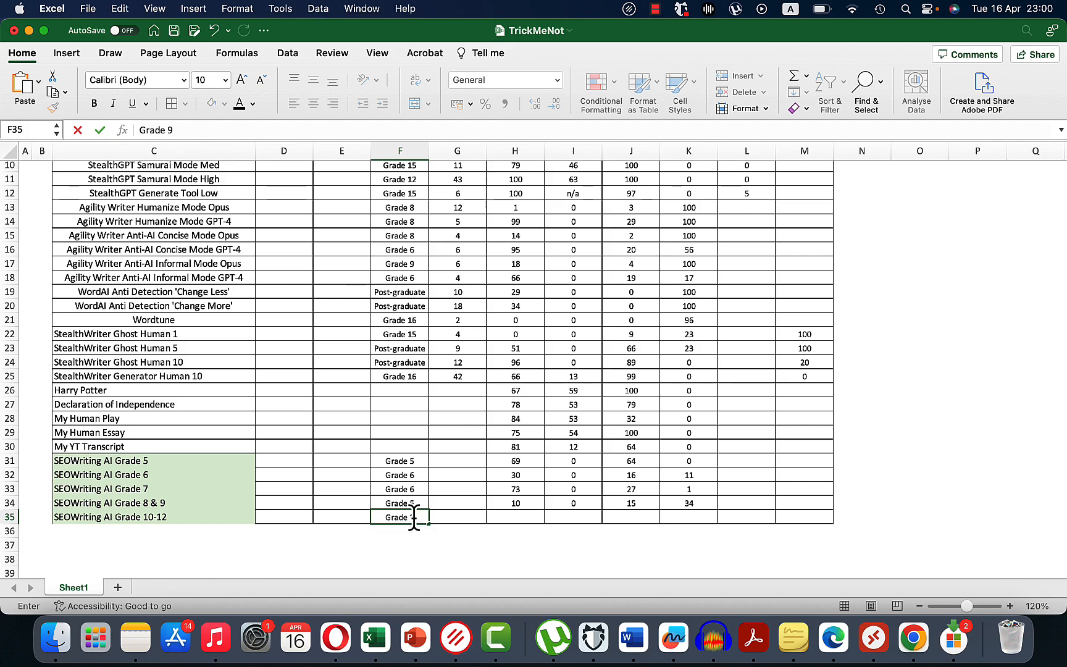
{"action": "key", "text": "Tab"}
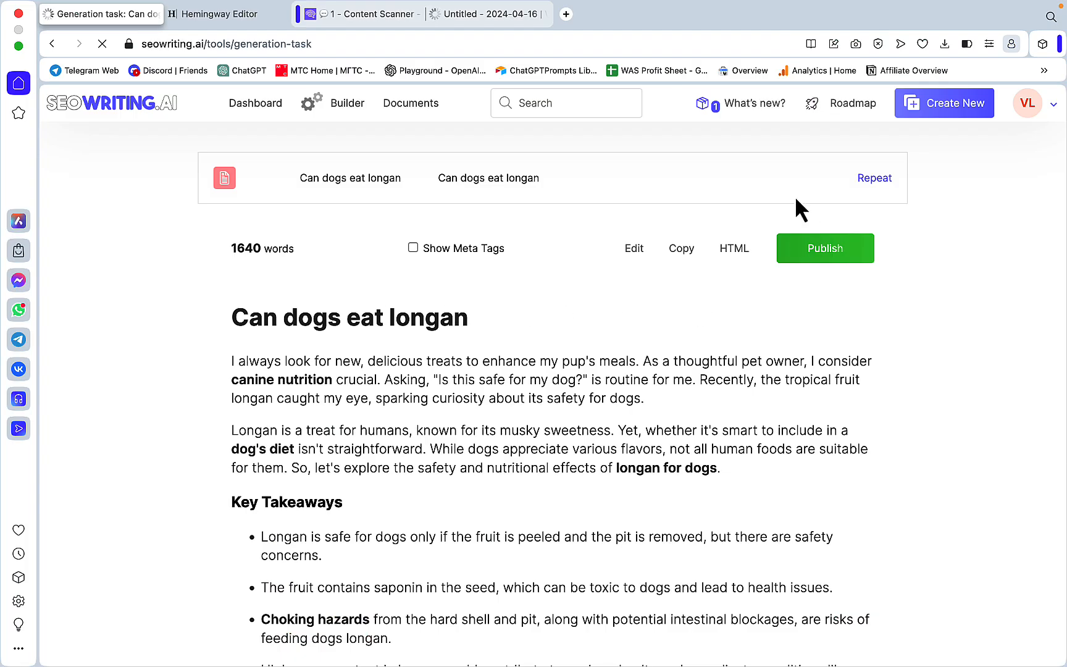
Open the repeat settings of the Grade 10-12 article in SEOWriting.ai to verify its generation options
{"action": "left_click", "coordinate": [873, 179]}
{"action": "scroll", "coordinate": [328, 265], "scroll_direction": "down", "scroll_amount": 1}
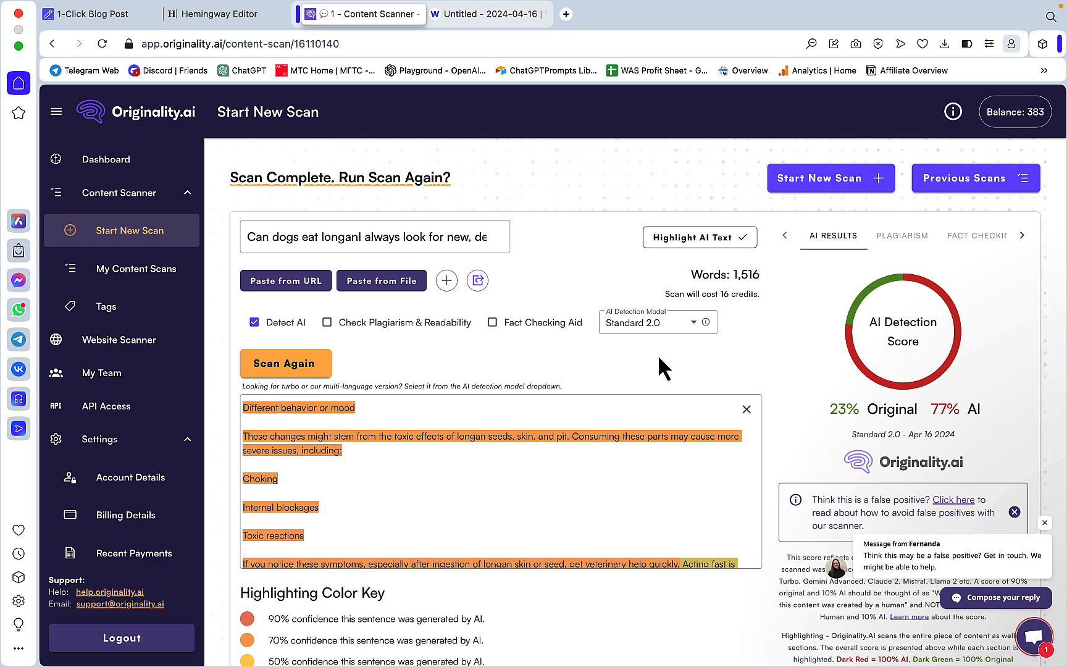
Rescan the Grade 10-12 article in Originality.ai with another AI detection model, and switch to its Winston AI scan
{"action": "left_click", "coordinate": [684, 323]}
{"action": "left_click", "coordinate": [684, 346]}
{"action": "left_click", "coordinate": [301, 359]}
{"action": "left_click", "coordinate": [497, 20]}
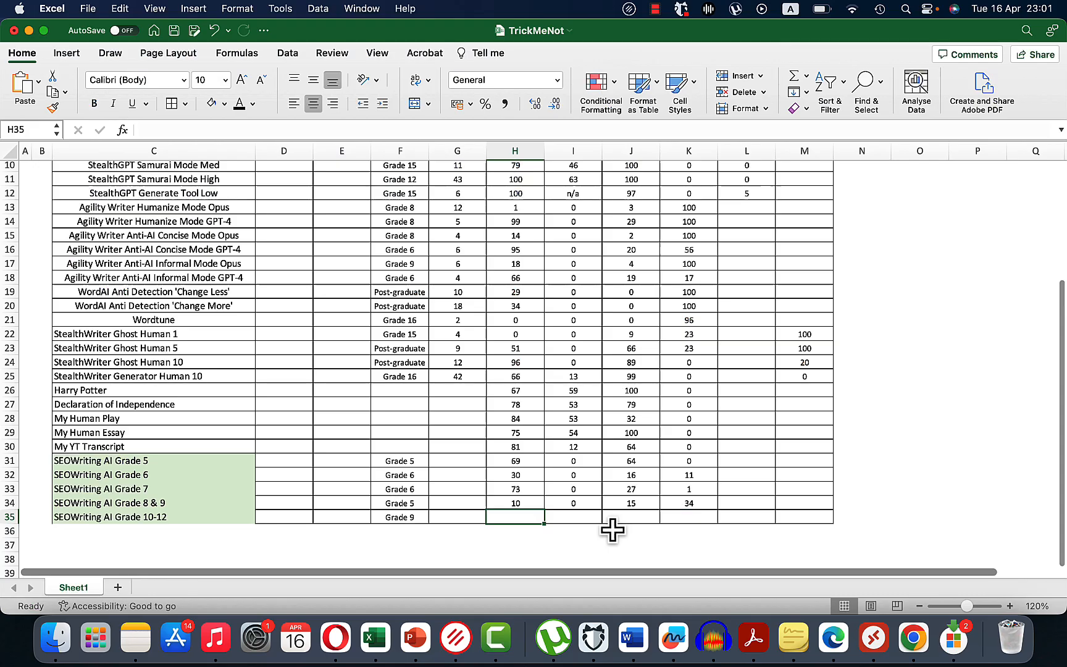
In the TrickMeNot workbook's SEOWriting AI Grade 10-12 row, enter 23 in H35, 0 in I35 and 0 in J35
{"action": "type", "text": "23"}
{"action": "key", "text": "Tab"}
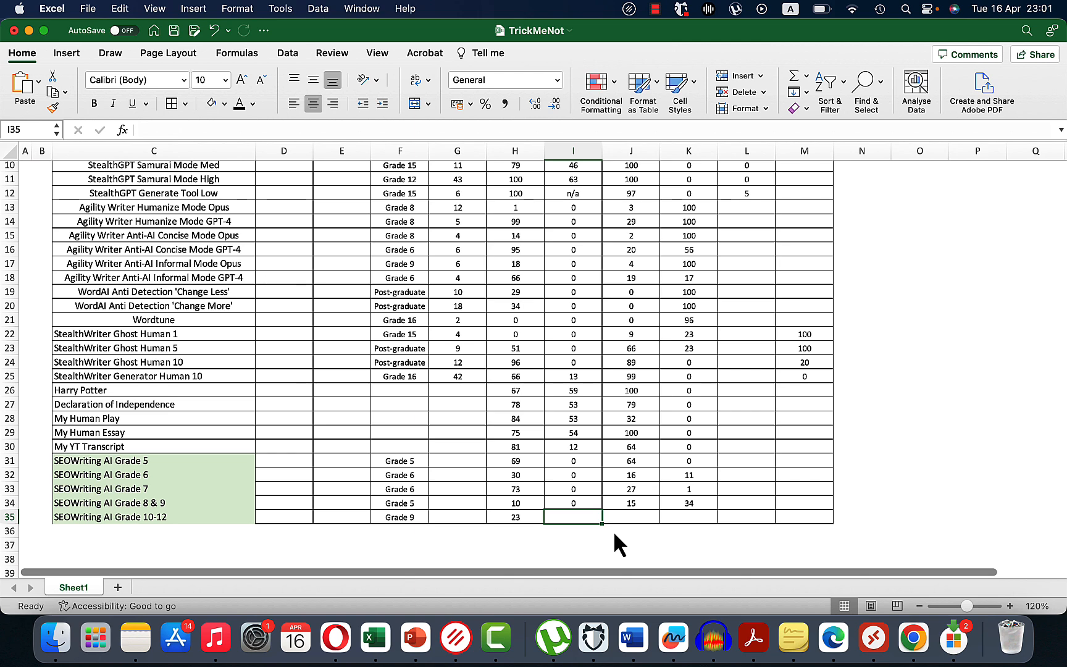
{"action": "type", "text": "0"}
{"action": "key", "text": "Tab"}
{"action": "type", "text": "25"}
{"action": "key", "text": "Tab"}
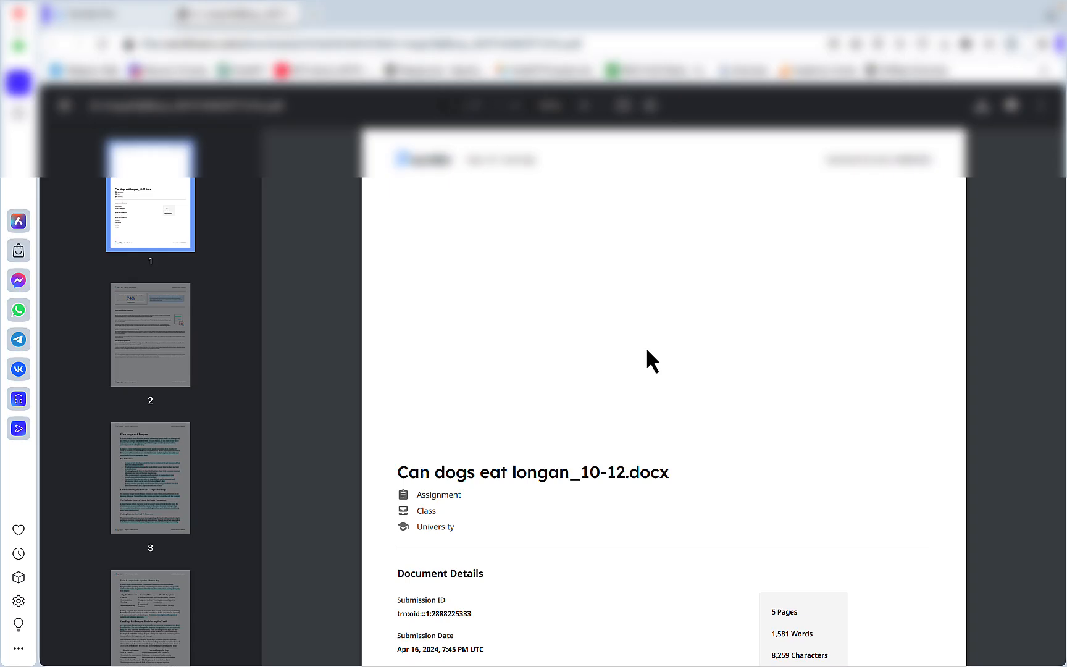
Check the AI percentage in the Turnitin report for Can dogs eat longan_10-12.docx, and enter 74 in K35 of the TrickMeNot workbook
{"action": "scroll", "coordinate": [647, 350], "scroll_direction": "down", "scroll_amount": 10}
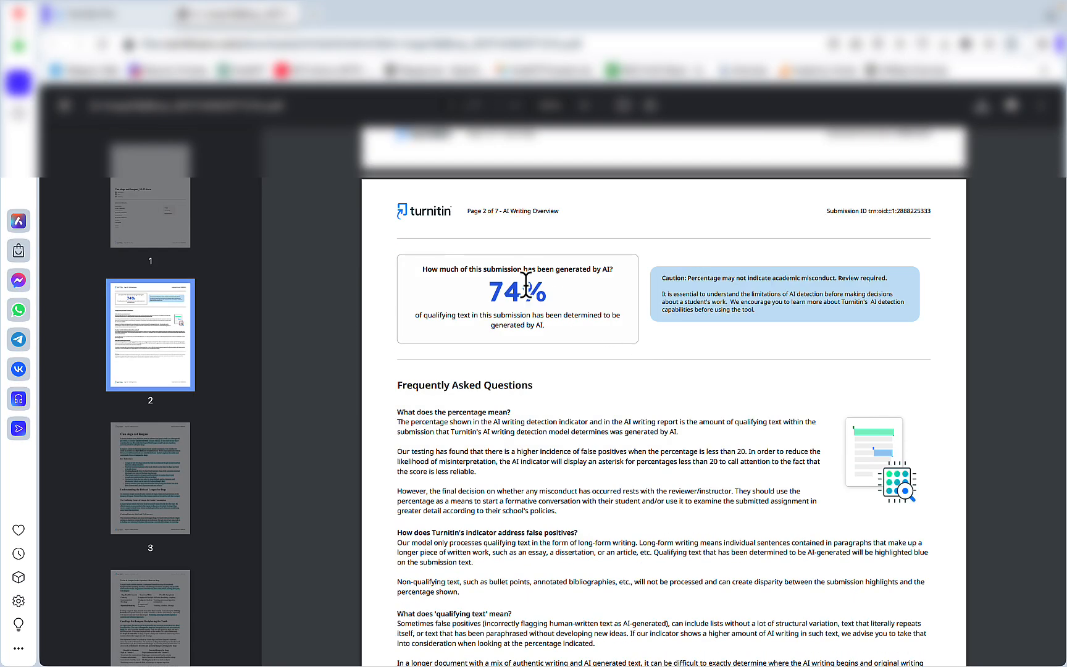
{"action": "type", "text": "74"}
{"action": "key", "text": "Tab"}
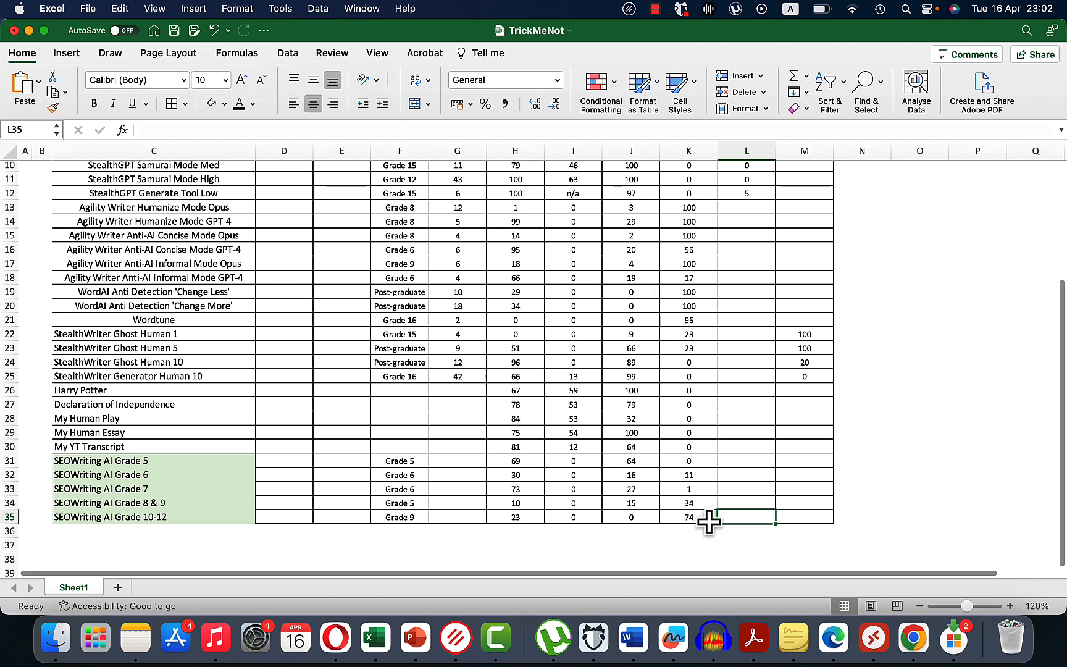
Fill K31:K33, the Turnitin scores of the SEOWriting AI Grade 5, 6 and 7 rows, with the dark green theme colour
{"action": "left_click_drag", "start_coordinate": [684, 460], "coordinate": [684, 488]}
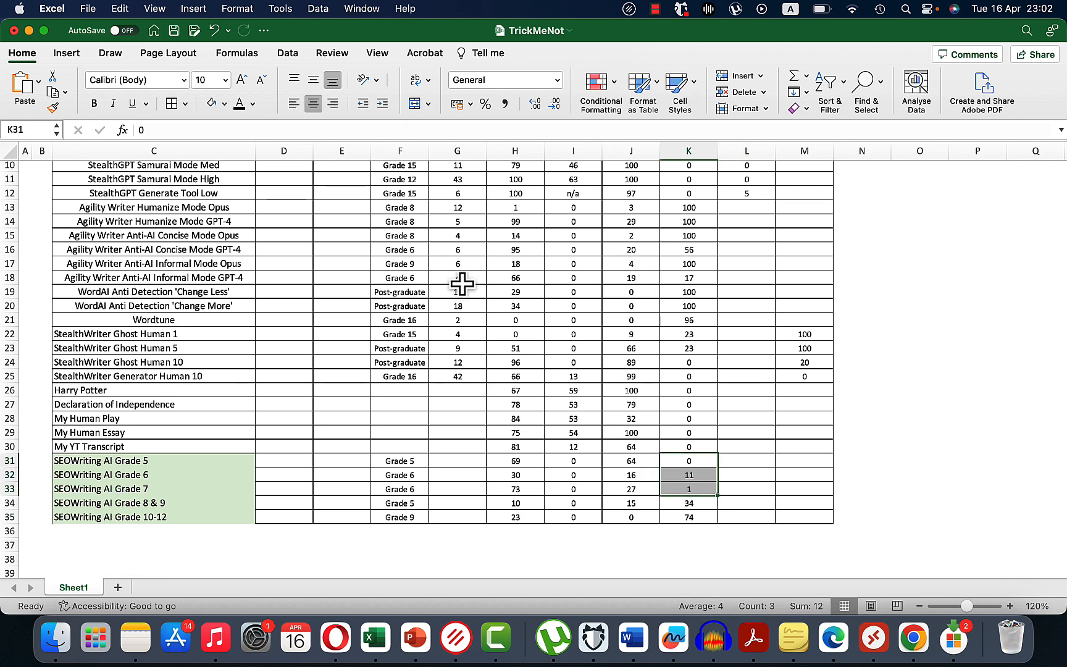
{"action": "left_click", "coordinate": [225, 103]}
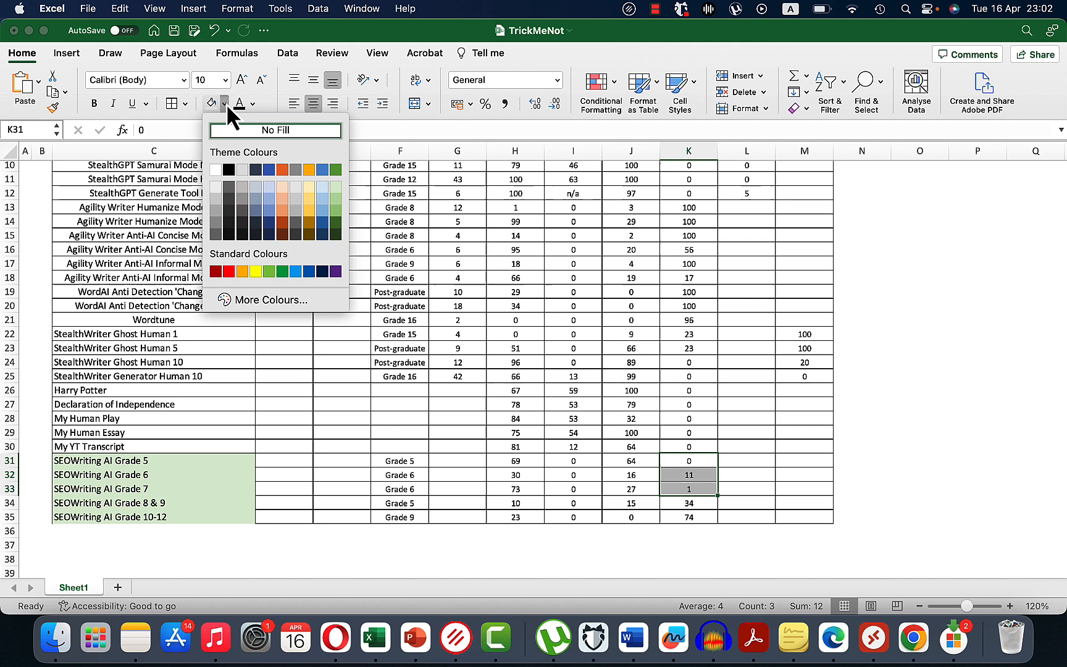
{"action": "left_click", "coordinate": [333, 167]}
{"action": "left_click", "coordinate": [740, 460]}
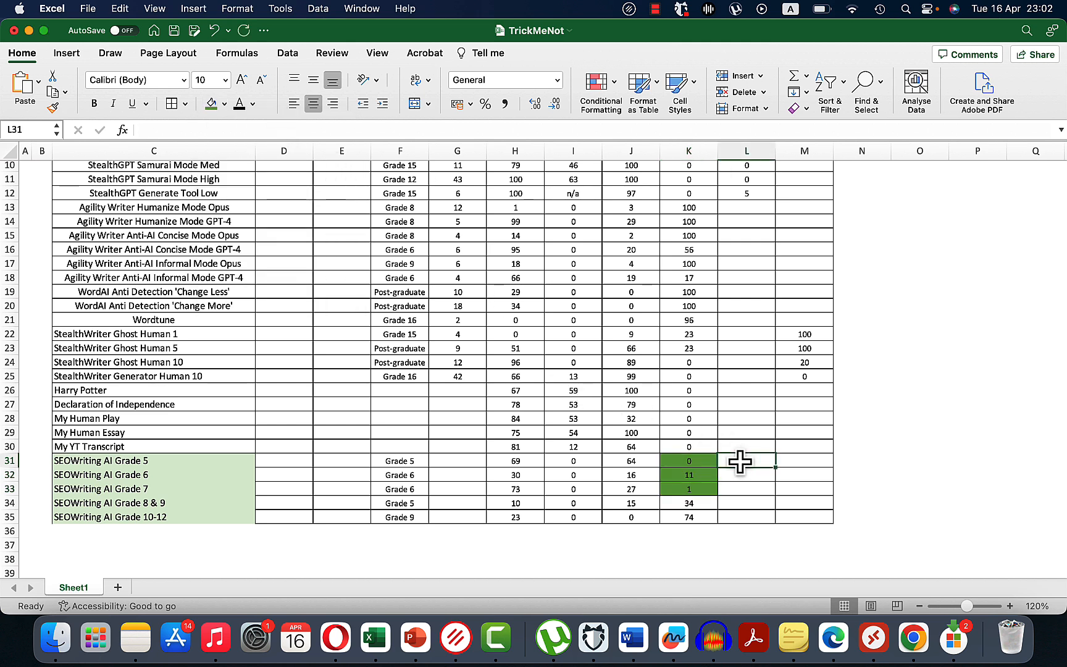
Compare the SEOWriting AI scores in columns H, J and K with the other tools' results, including K24:K30
{"action": "left_click", "coordinate": [515, 459]}
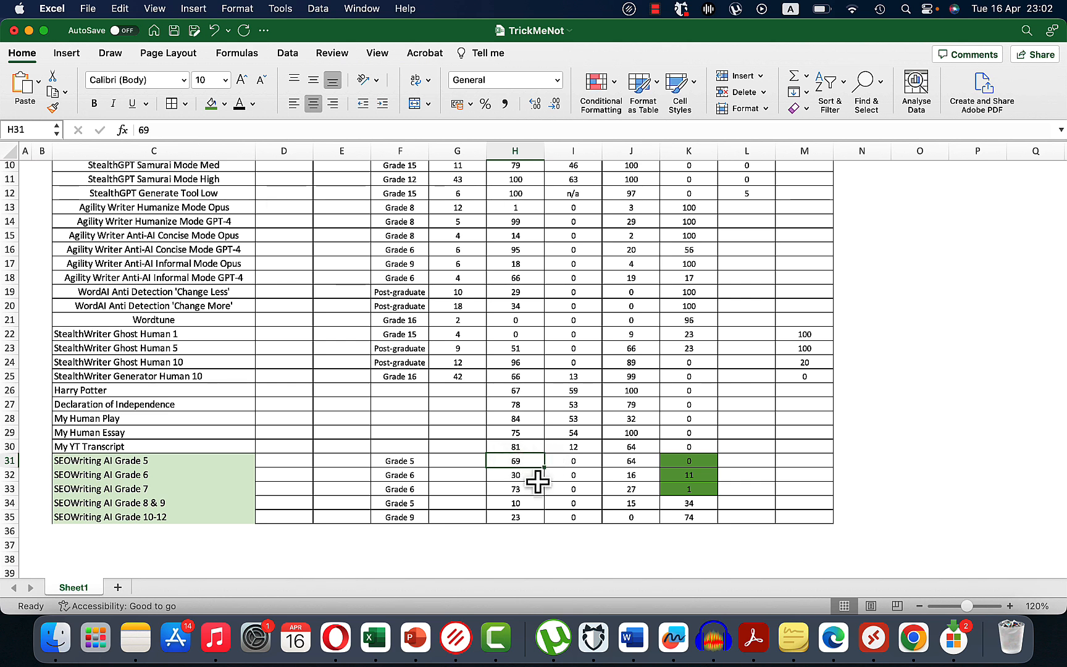
{"action": "left_click", "coordinate": [519, 489]}
{"action": "left_click", "coordinate": [633, 464]}
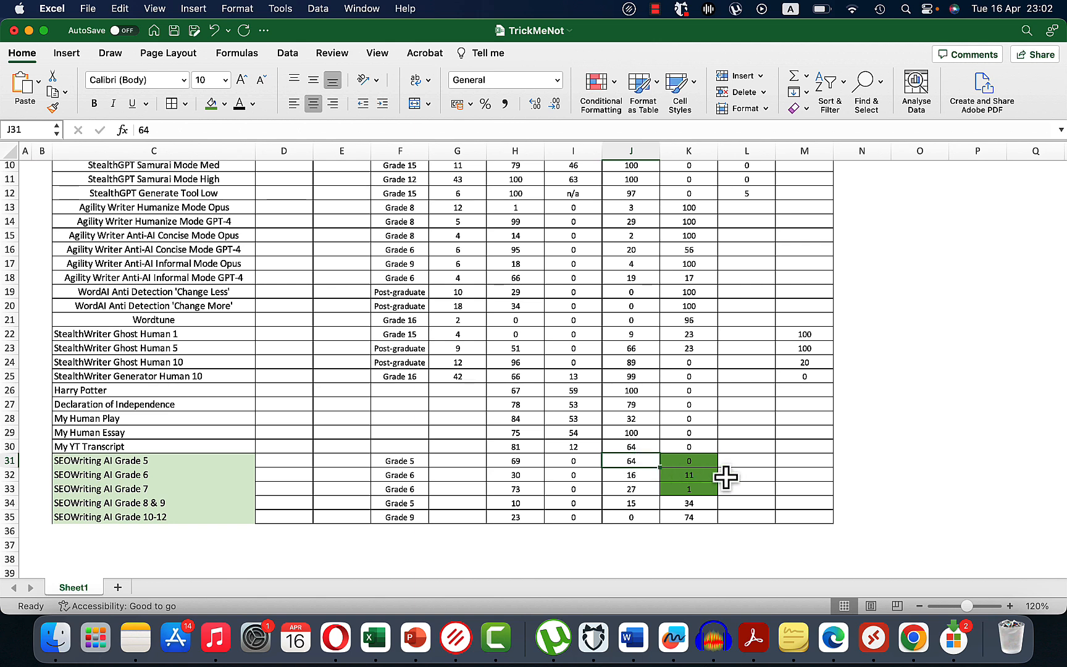
{"action": "scroll", "coordinate": [722, 476], "scroll_direction": "up", "scroll_amount": 4}
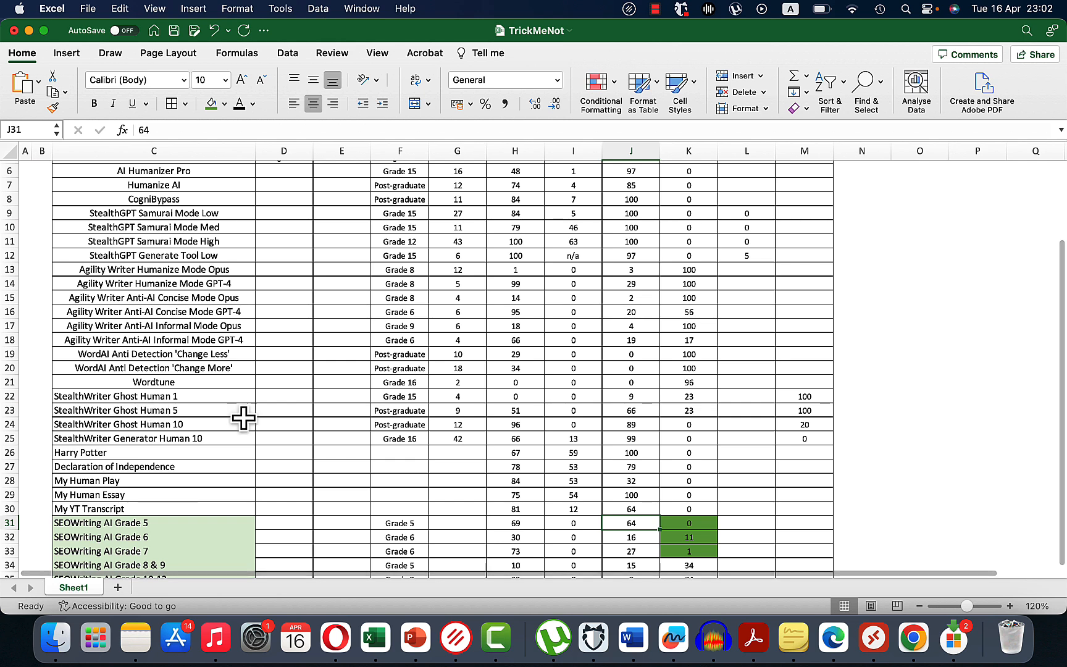
{"action": "scroll", "coordinate": [686, 473], "scroll_direction": "down", "scroll_amount": 3}
{"action": "left_click_drag", "start_coordinate": [696, 343], "coordinate": [689, 422]}
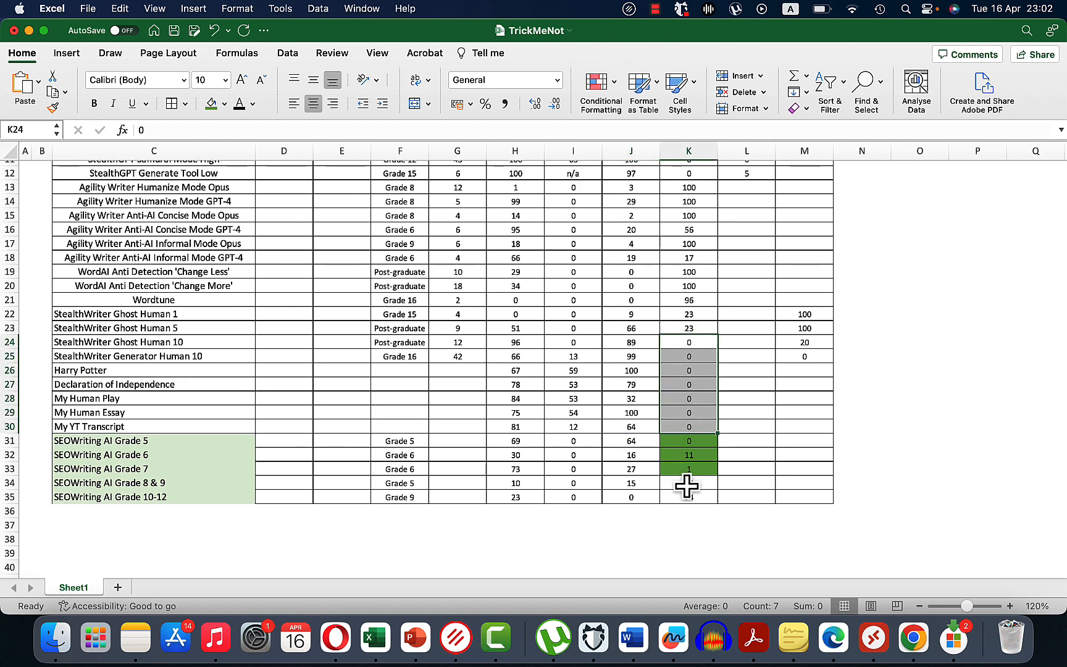